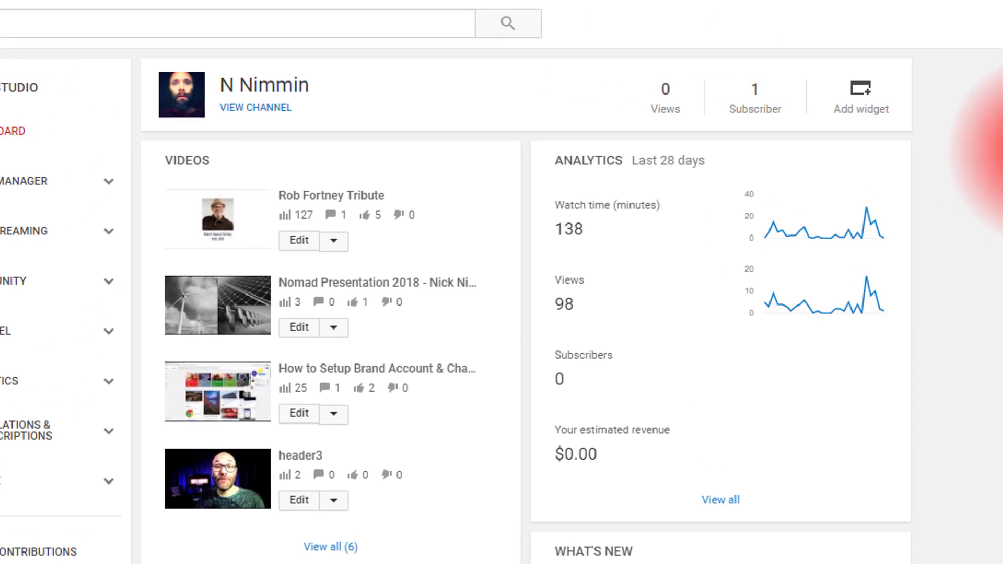
# Open the public channel page in a separate browser tab to examine it, and return to the Creator Studio dashboard
pyautogui.rightClick(256, 111)
pyautogui.click(336, 130)
pyautogui.click(136, 8)
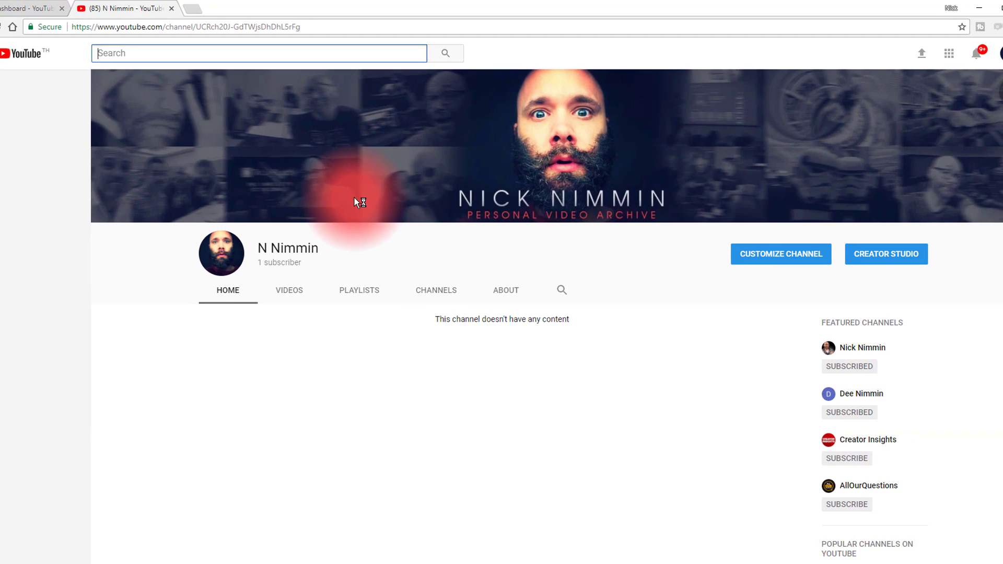
pyautogui.click(2, 52)
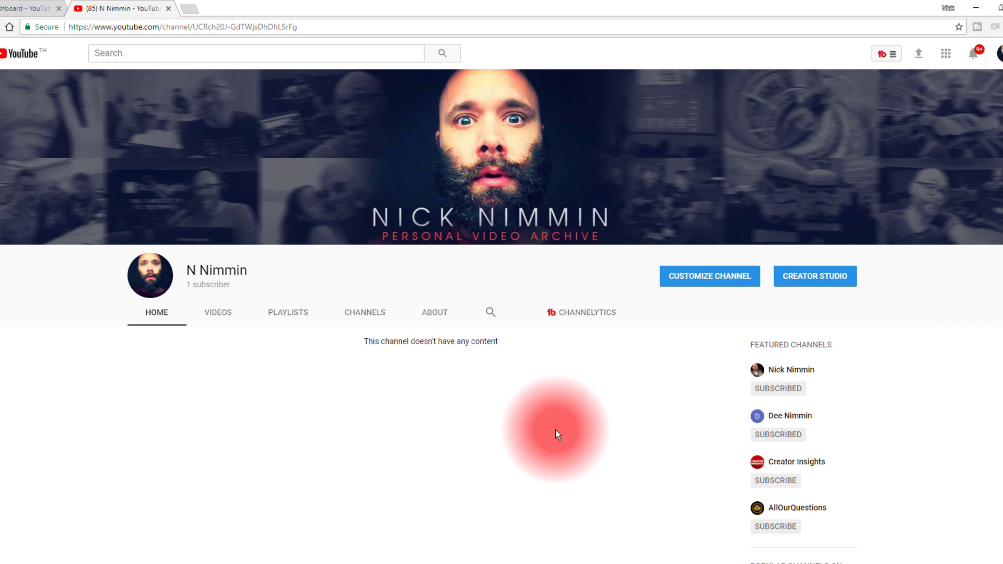
pyautogui.click(168, 9)
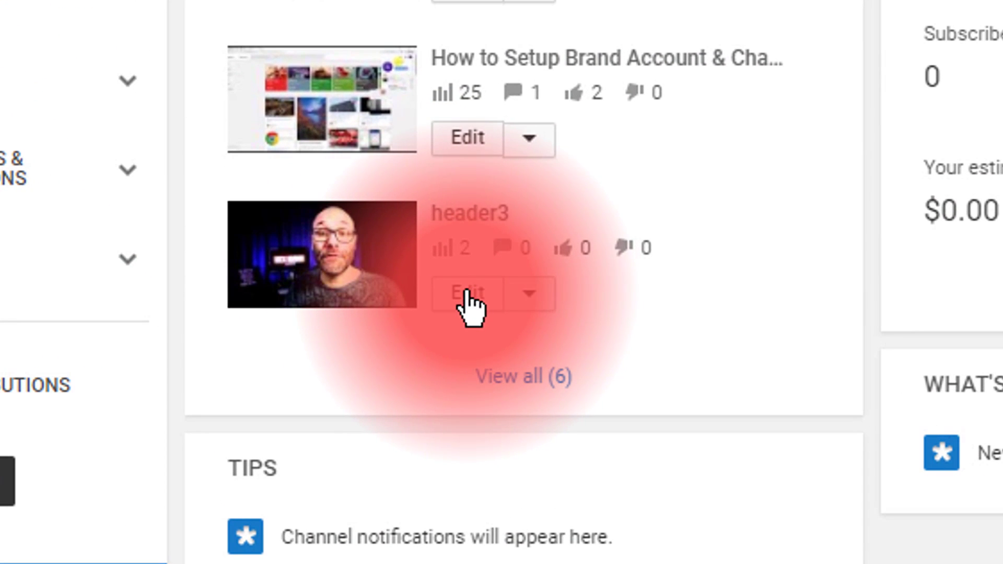
# Open the header3 video for editing and start a new thumbnail with a still frame from the video as background
pyautogui.click(459, 295)
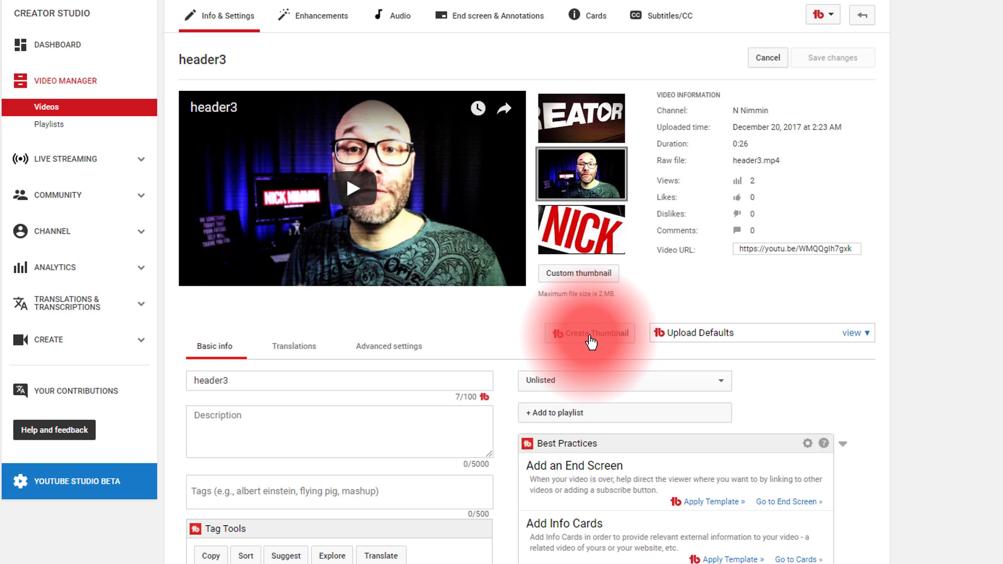
pyautogui.click(591, 341)
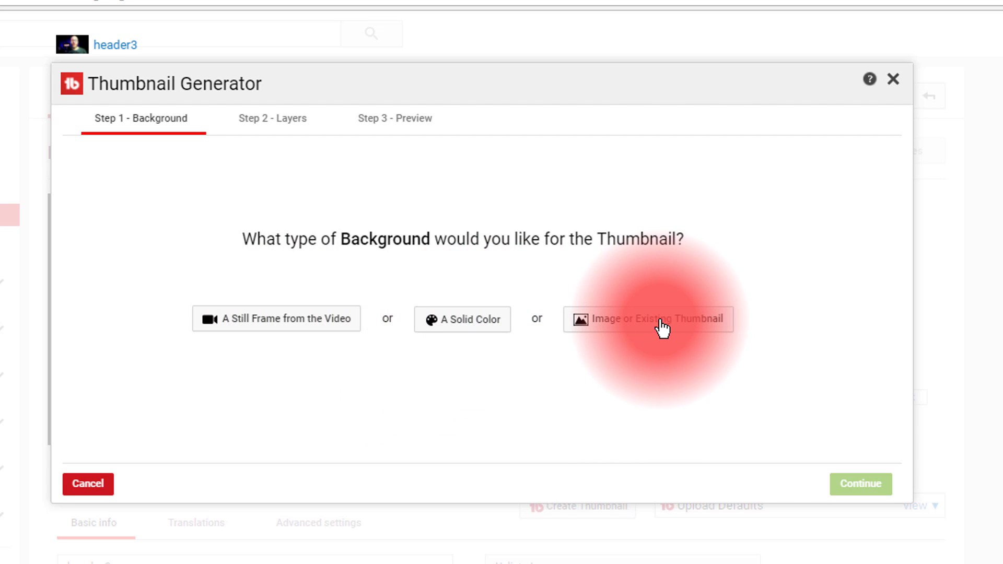
pyautogui.click(294, 337)
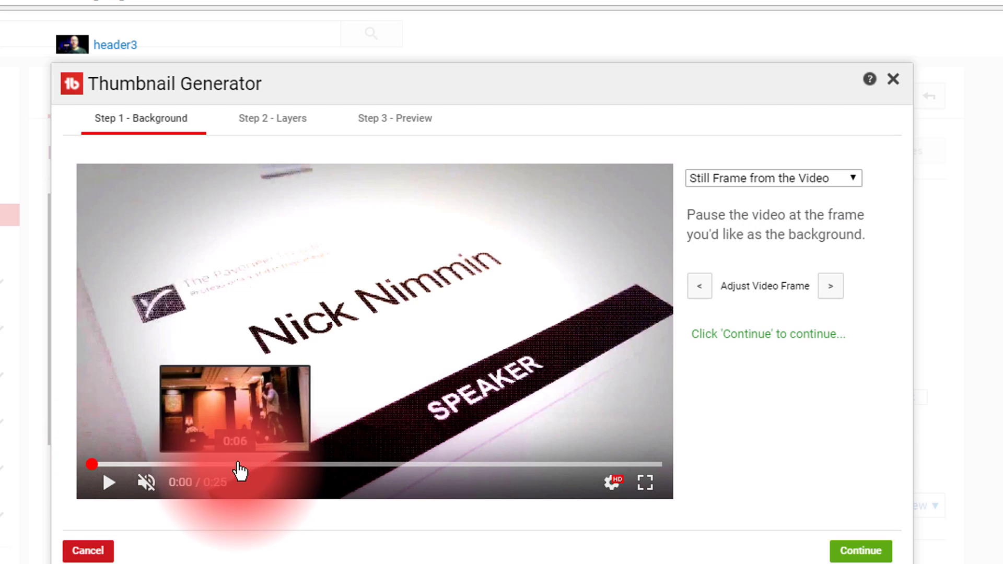
# Choose the video frame at about 0:15 as the thumbnail background, fine-tuning frame by frame, and proceed to the layers stage
pyautogui.click(425, 464)
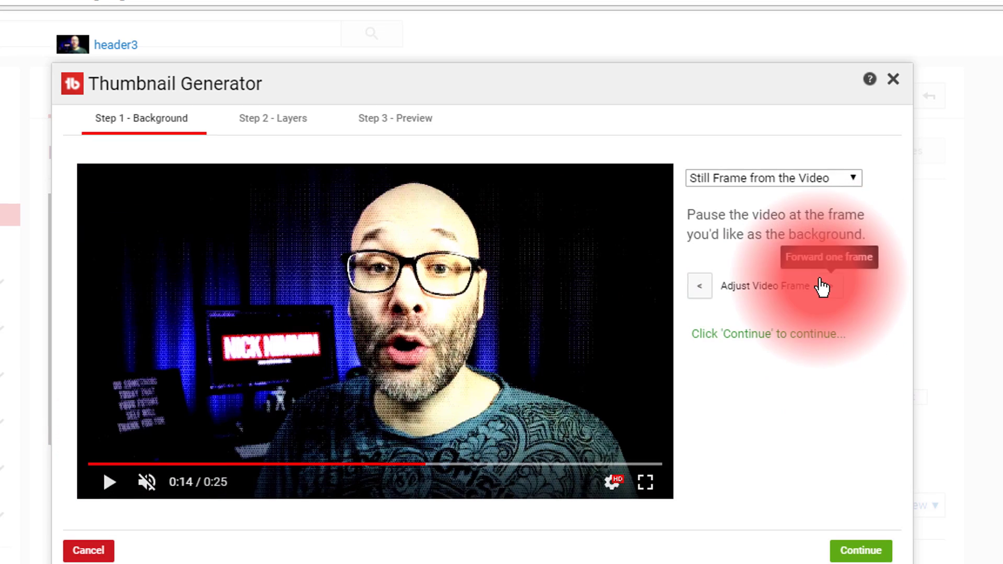
pyautogui.click(830, 286)
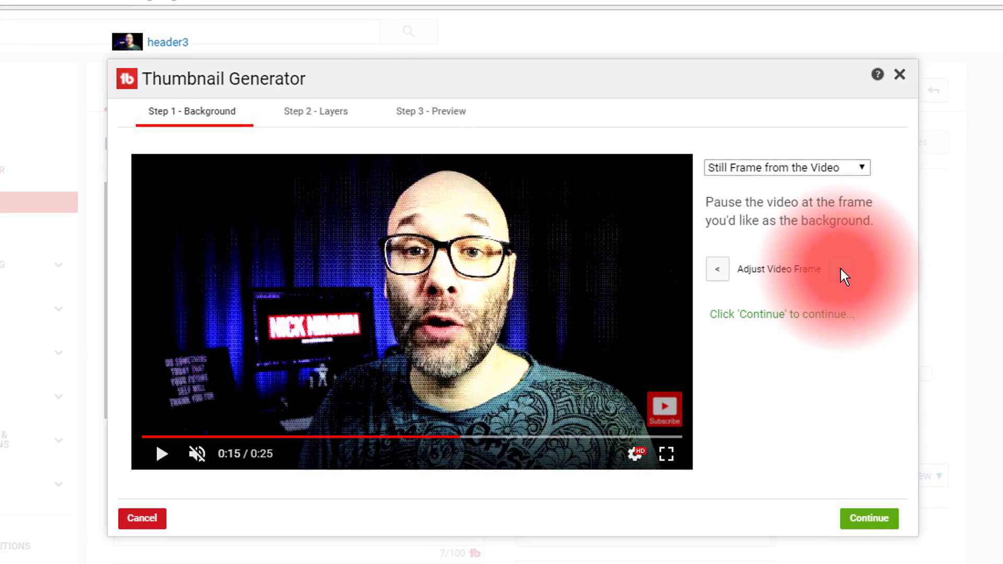
pyautogui.click(841, 268)
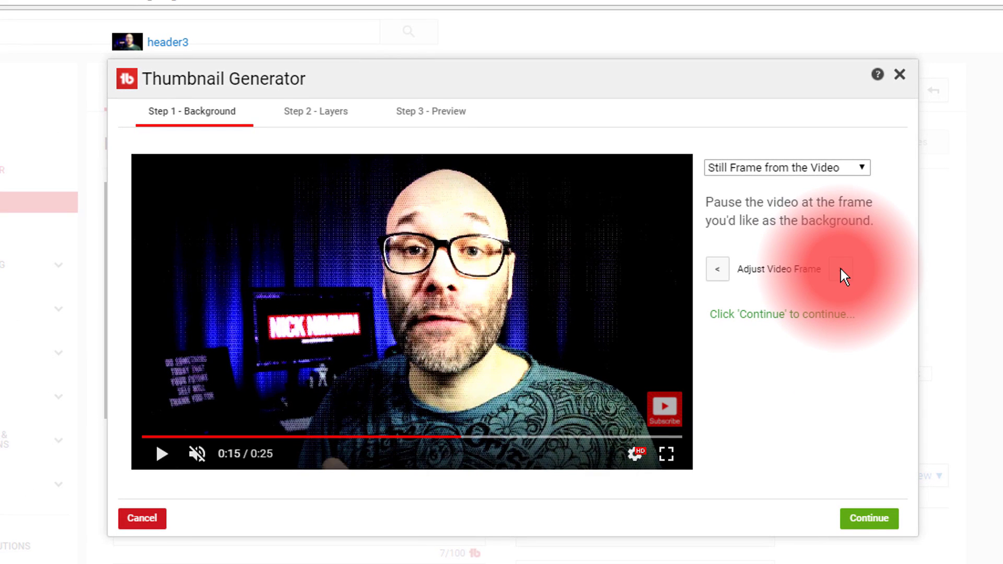
pyautogui.click(840, 268)
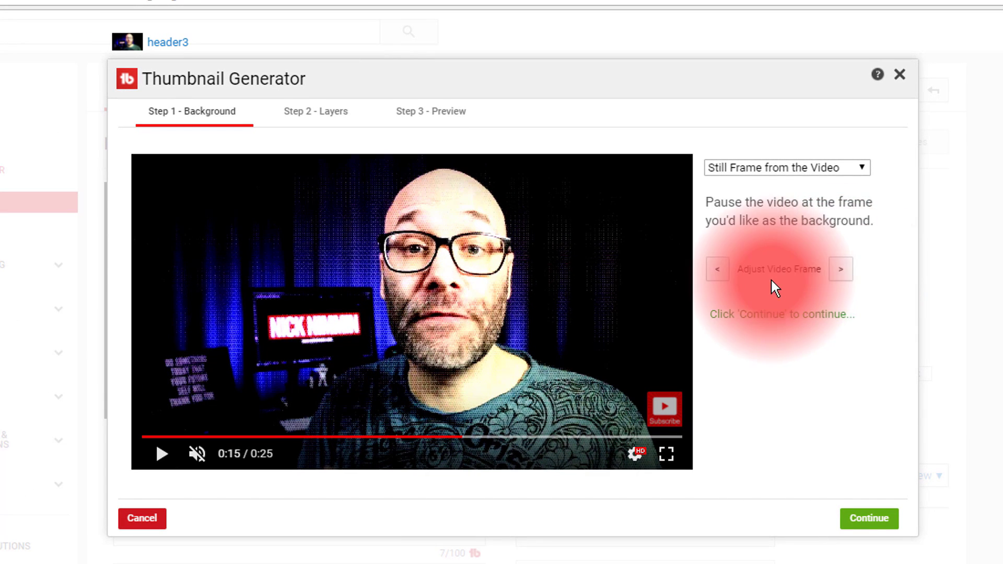
pyautogui.click(844, 273)
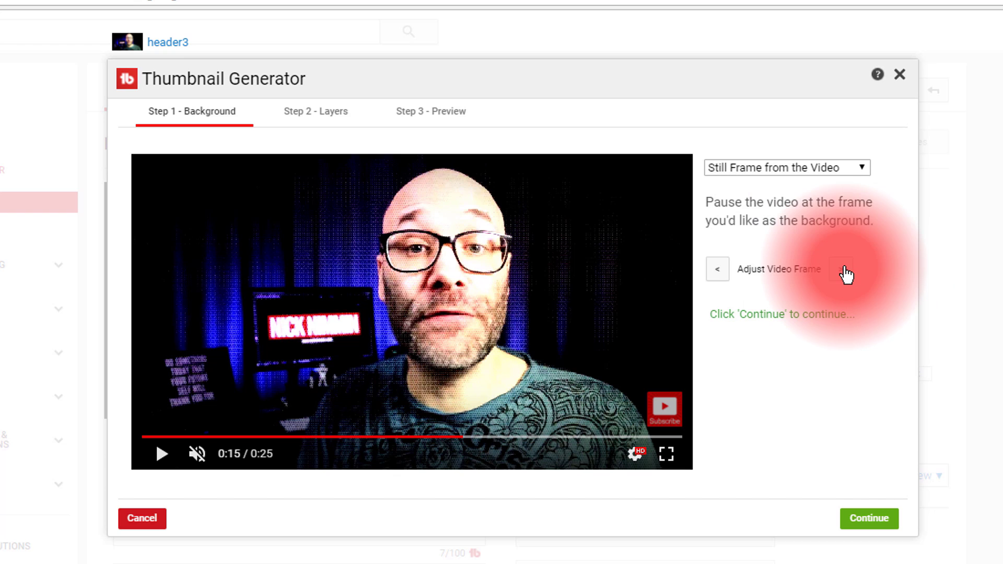
pyautogui.doubleClick(718, 270)
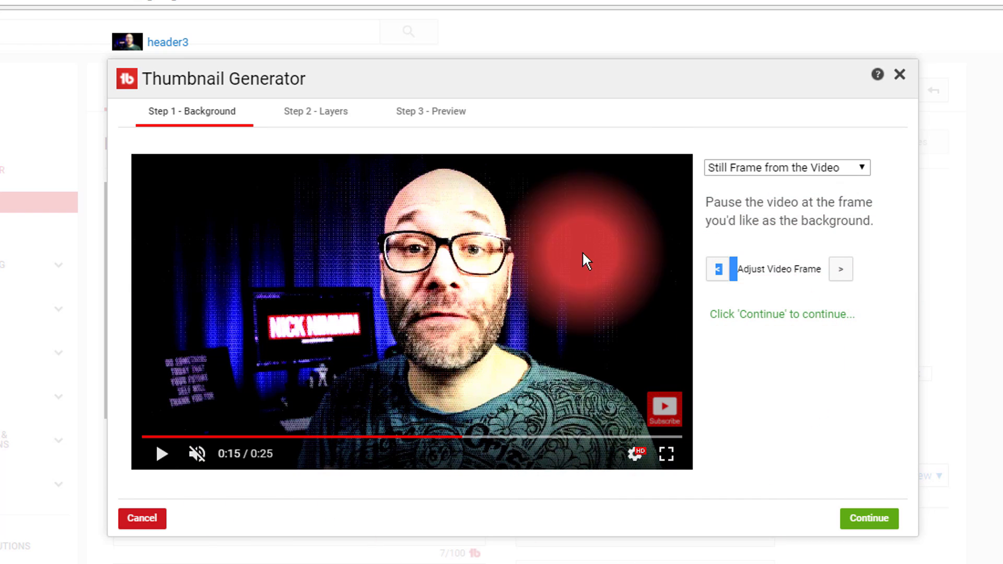
pyautogui.click(869, 518)
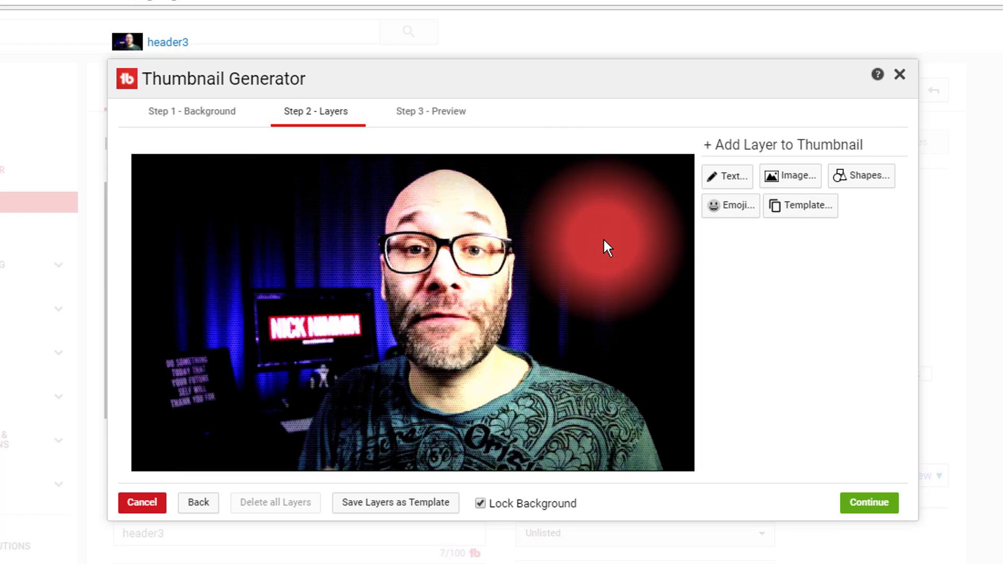
# Unlock the background, enlarge and shift it so the face fills the right side of the thumbnail, and lock it again
pyautogui.click(480, 503)
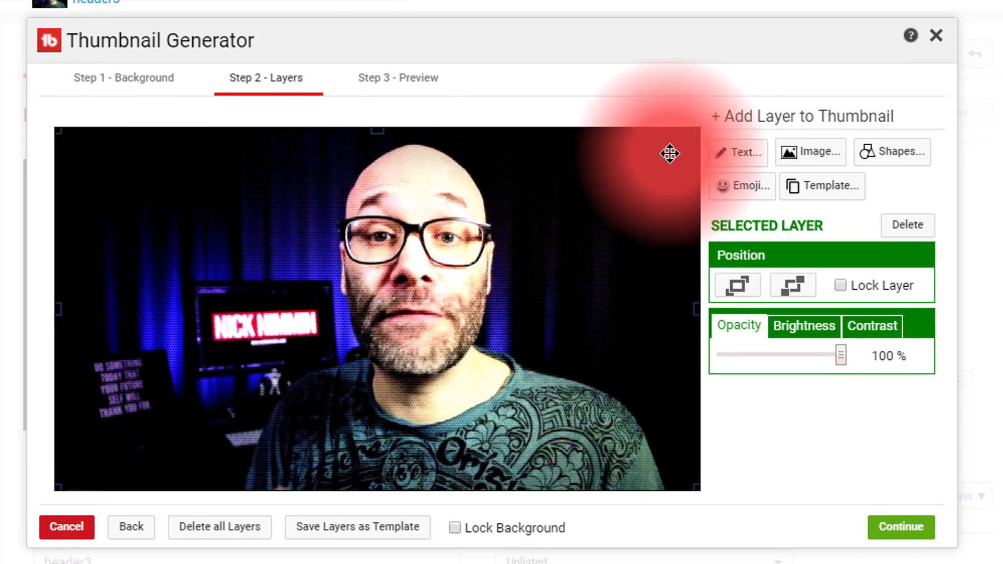
pyautogui.moveTo(696, 132); pyautogui.dragTo(909, 15)
pyautogui.moveTo(632, 193)
pyautogui.mouseDown()
pyautogui.moveTo(616, 282)
pyautogui.moveTo(640, 284)
pyautogui.mouseUp()
pyautogui.click(498, 490)
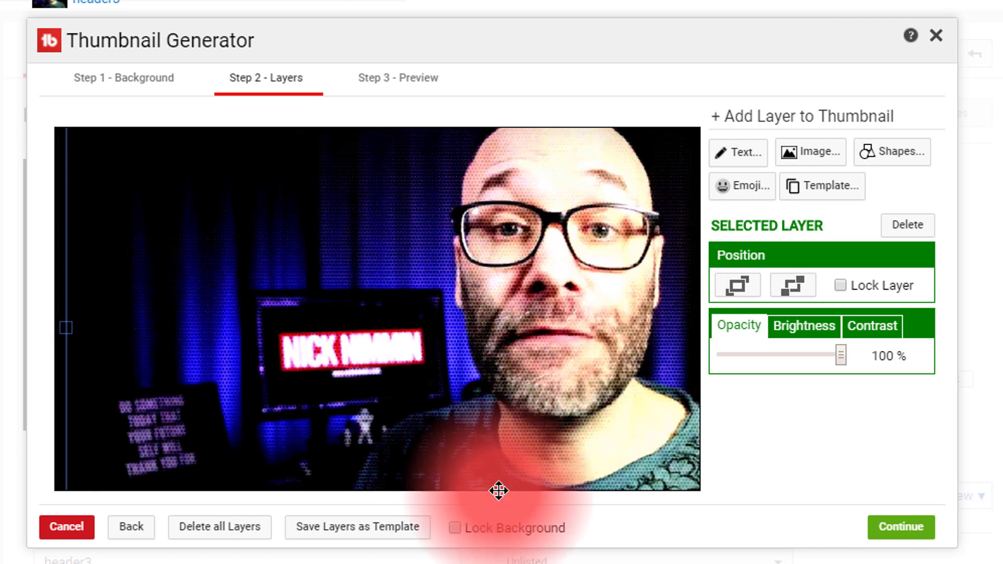
pyautogui.click(455, 527)
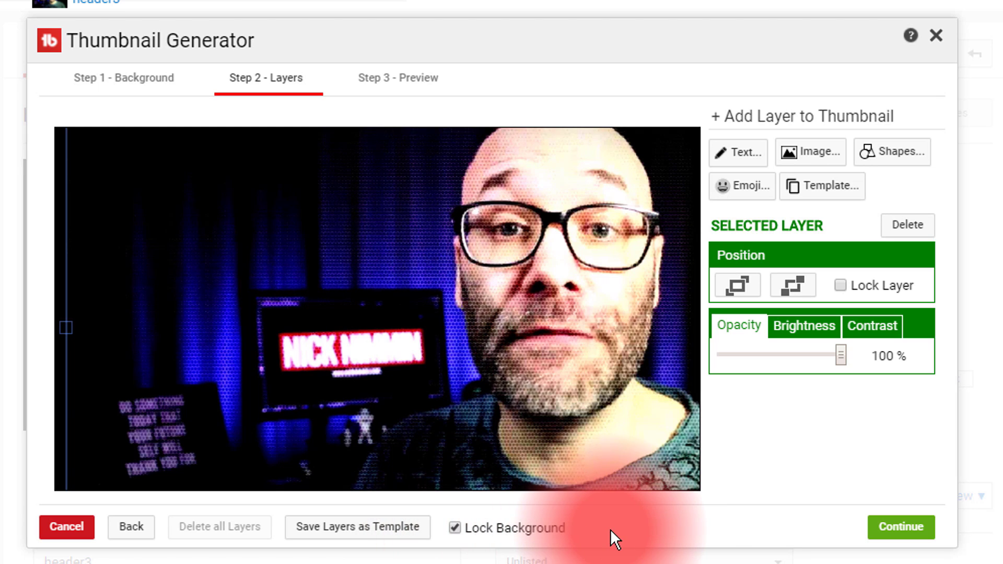
# Start a text layer reading "HOW TO" in the Anton font
pyautogui.click(740, 155)
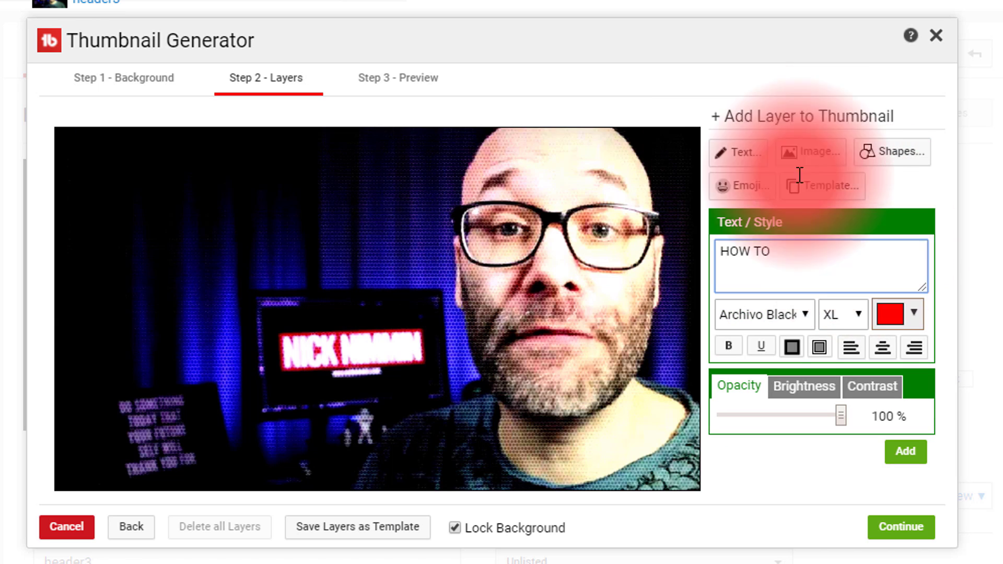
pyautogui.hotkey('ctrl', 'a')
pyautogui.click(802, 322)
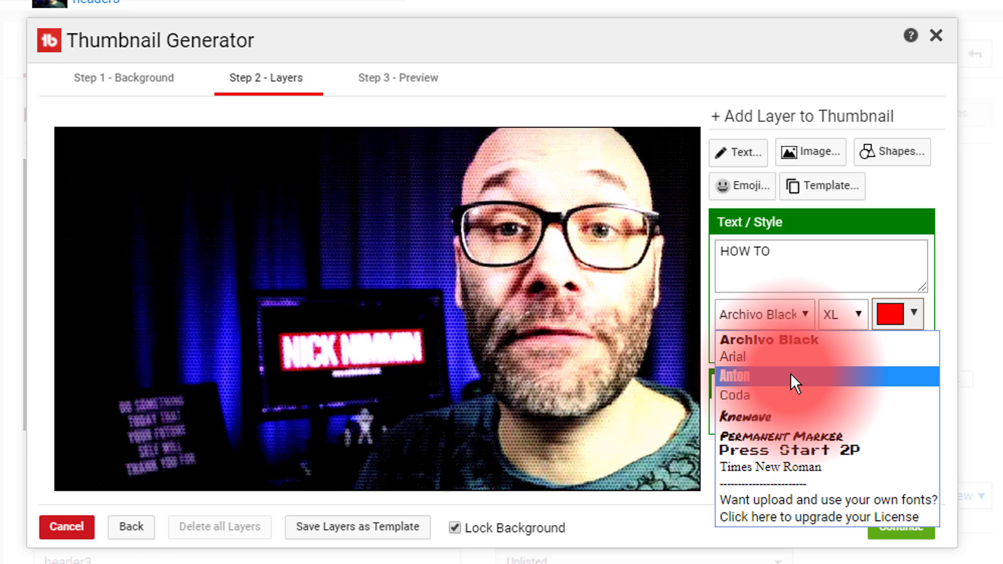
pyautogui.click(768, 372)
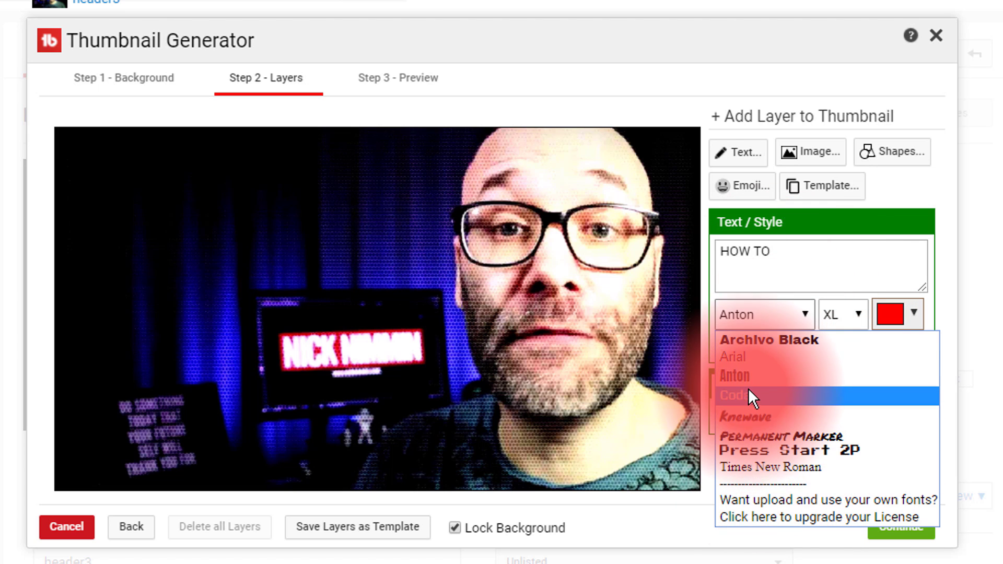
pyautogui.click(740, 375)
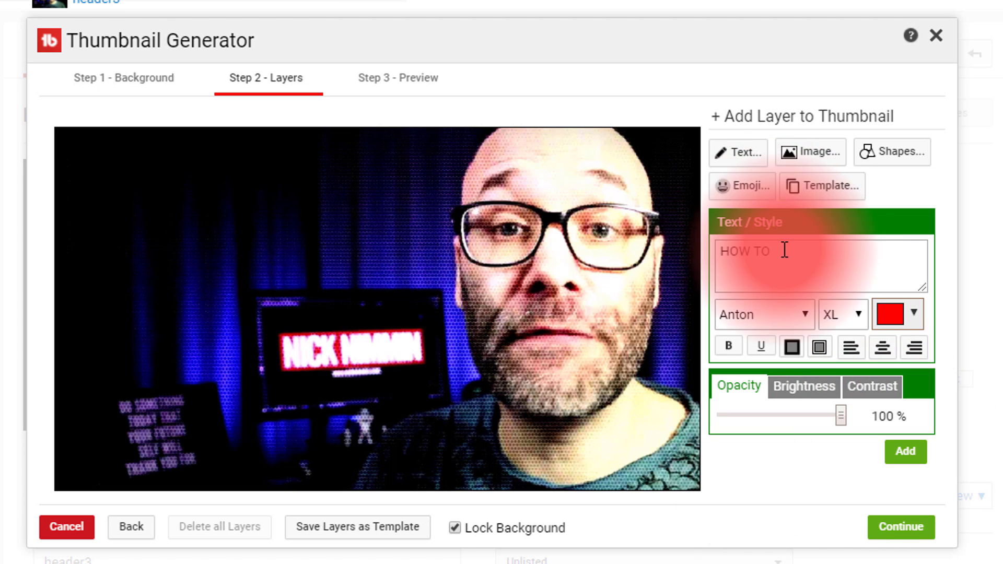
# Set the "HOW TO" text colour to white (#ffffff) and place the layer in the upper left of the thumbnail
pyautogui.moveTo(794, 273); pyautogui.dragTo(553, 230)
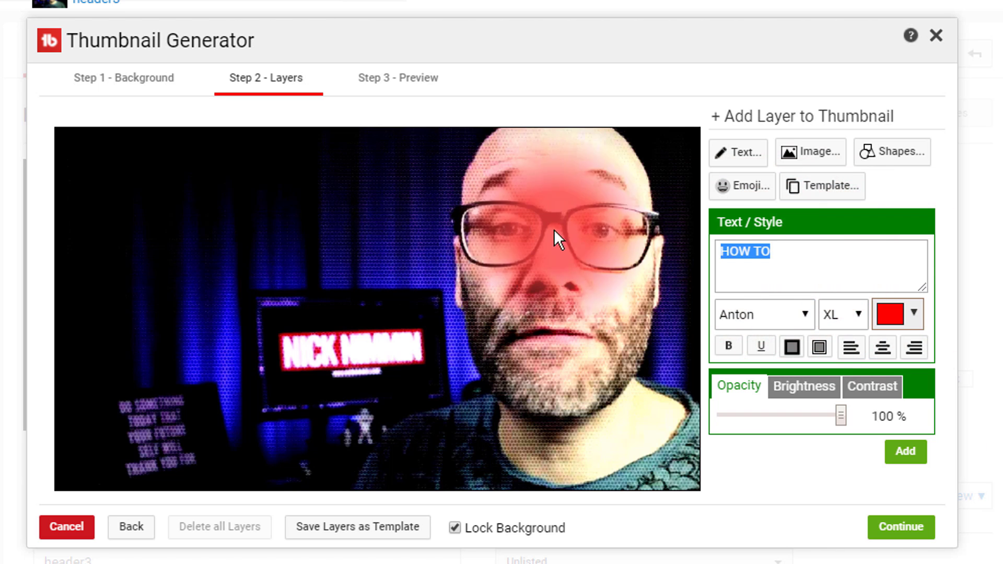
pyautogui.click(892, 321)
pyautogui.moveTo(909, 366); pyautogui.dragTo(873, 340)
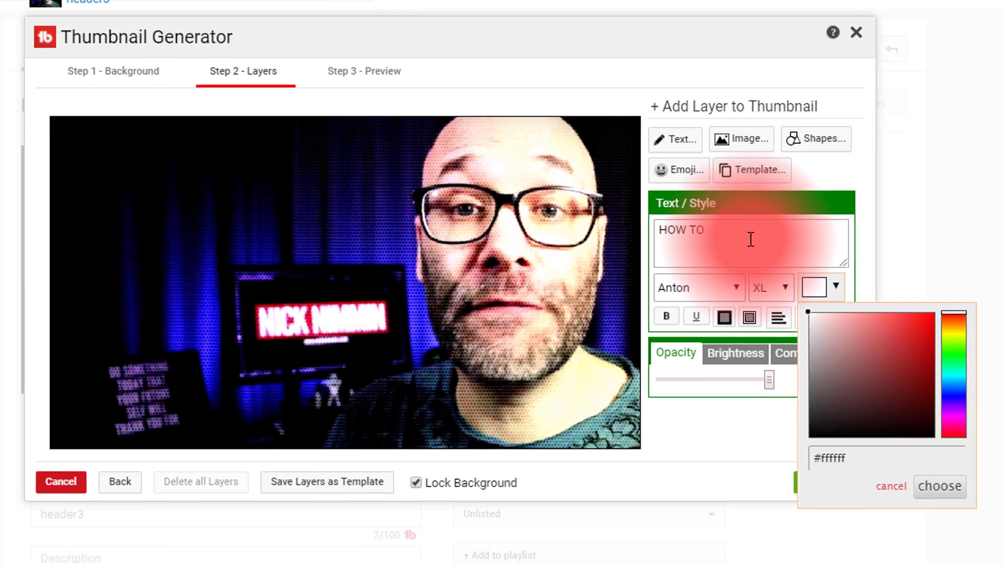
pyautogui.click(808, 258)
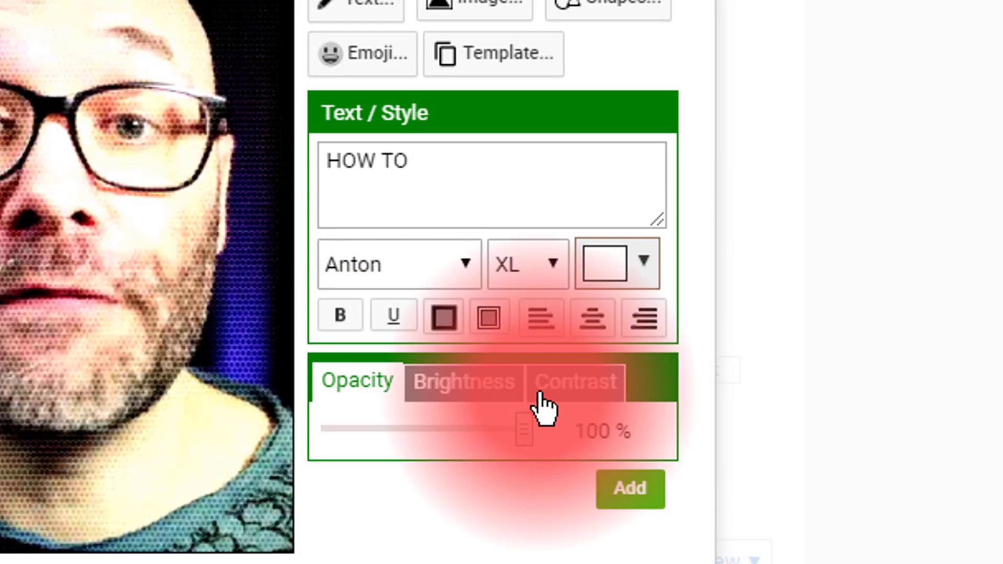
pyautogui.tripleClick(421, 154)
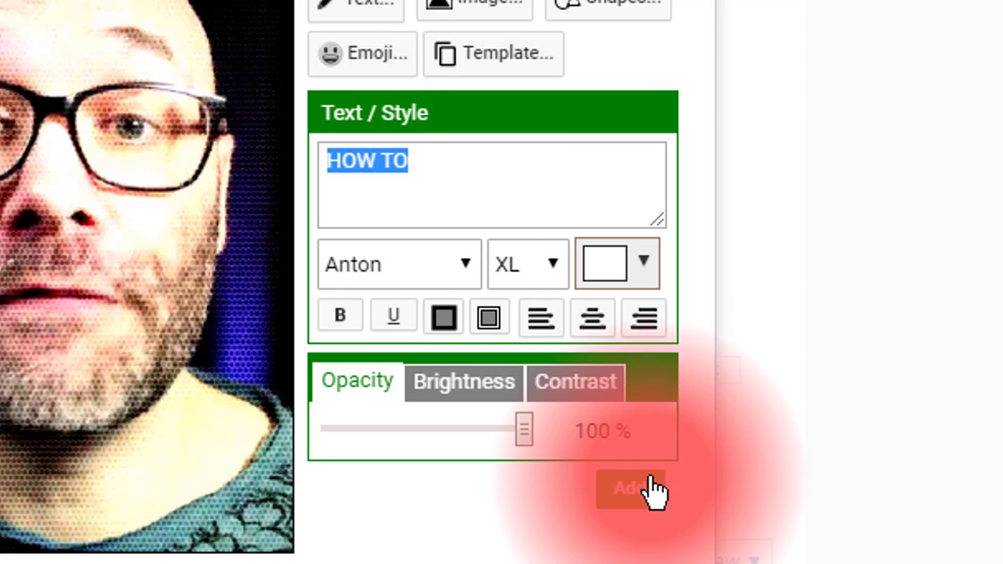
pyautogui.click(631, 488)
pyautogui.moveTo(230, 237); pyautogui.dragTo(244, 219)
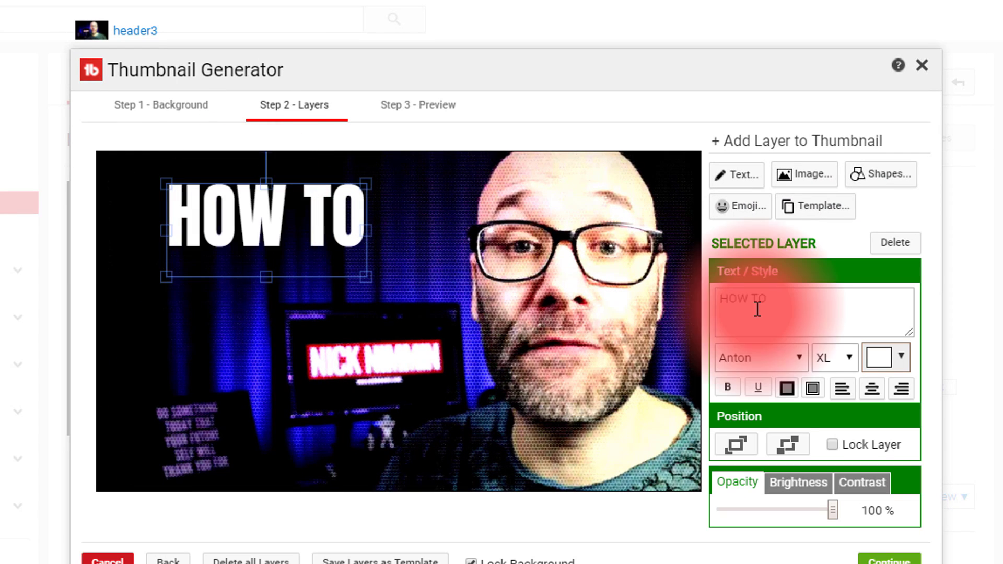
# Add a white Anton text layer reading "MAKE" and place it directly below "HOW TO"
pyautogui.click(745, 184)
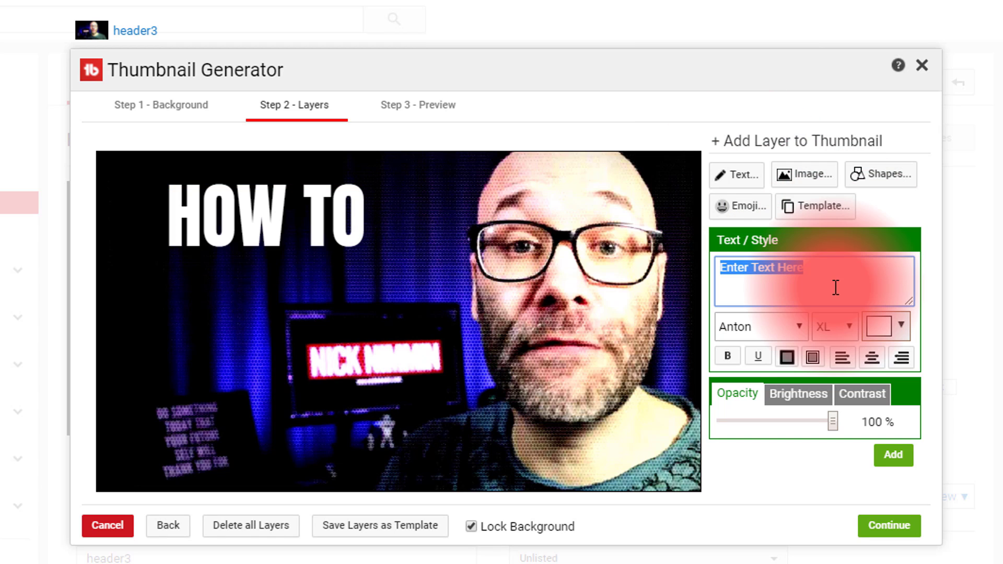
pyautogui.click(776, 336)
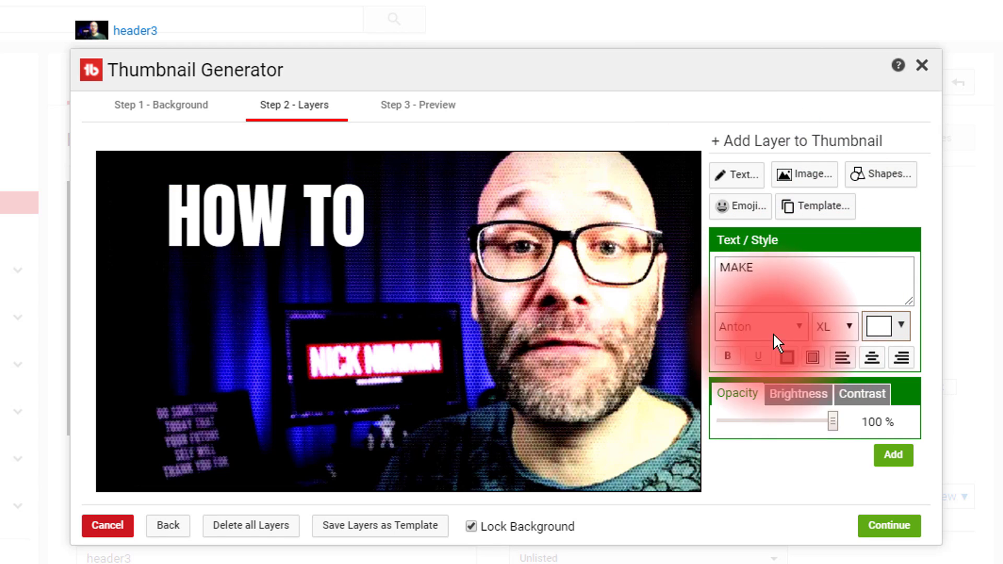
pyautogui.click(893, 455)
pyautogui.moveTo(92, 250); pyautogui.dragTo(264, 288)
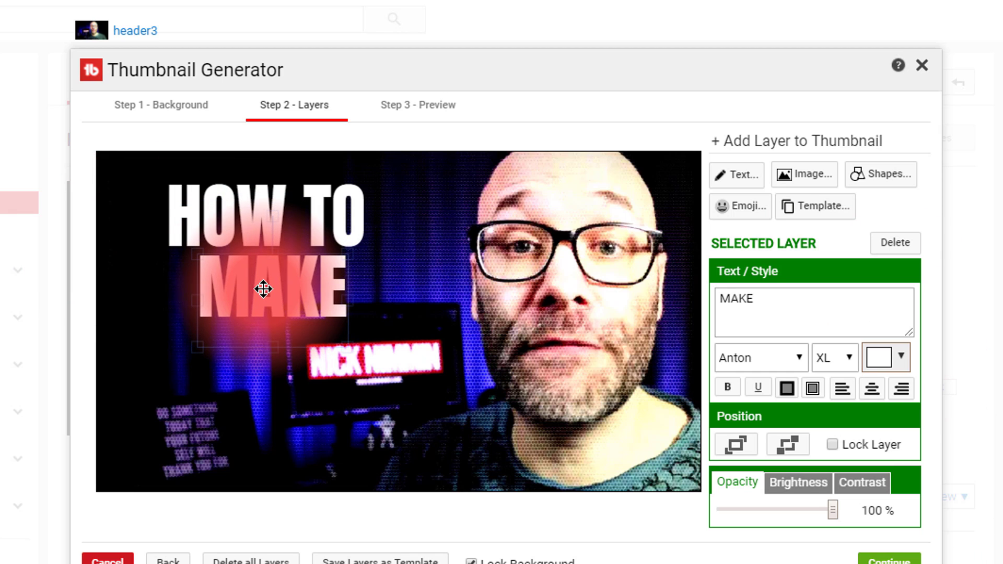
# Add a text layer reading "THUMBNAILS" and place it below "MAKE"
pyautogui.click(744, 178)
pyautogui.write('THUMBNAILS')
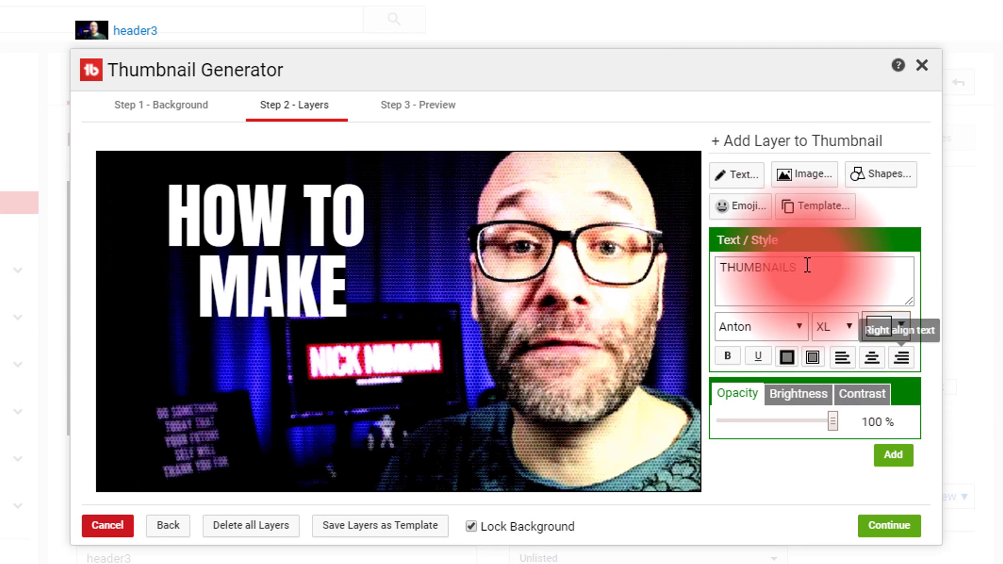
pyautogui.click(892, 454)
pyautogui.moveTo(363, 220); pyautogui.dragTo(360, 365)
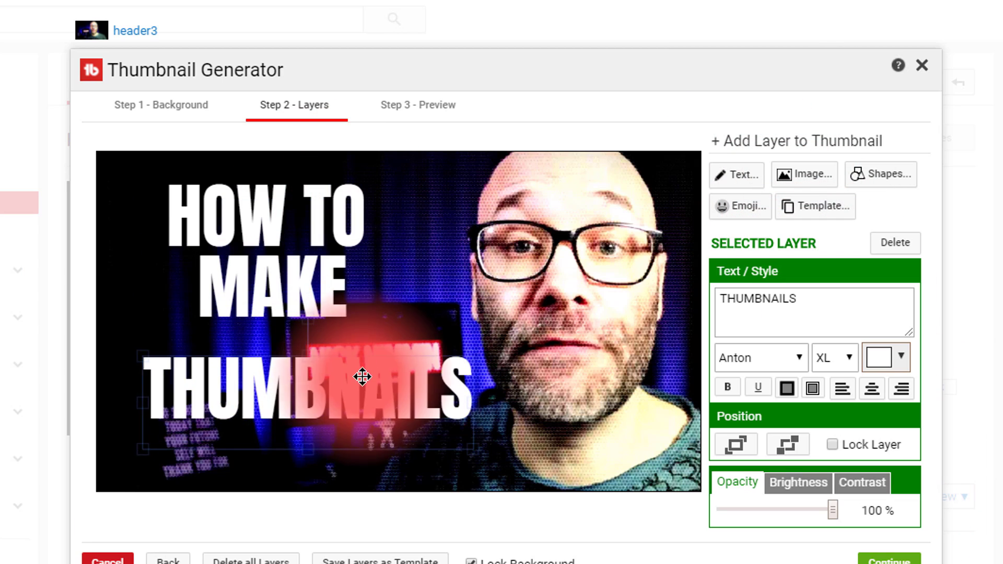
# Add a text layer reading "FOR FREE" below "THUMBNAILS" and shrink it slightly to fit the bottom of the thumbnail
pyautogui.click(736, 174)
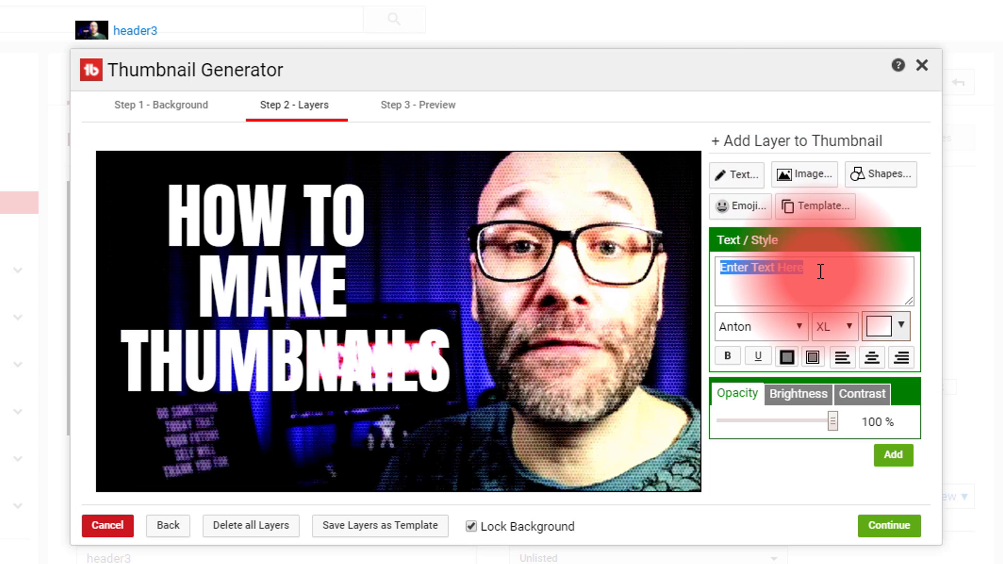
pyautogui.write('FREE')
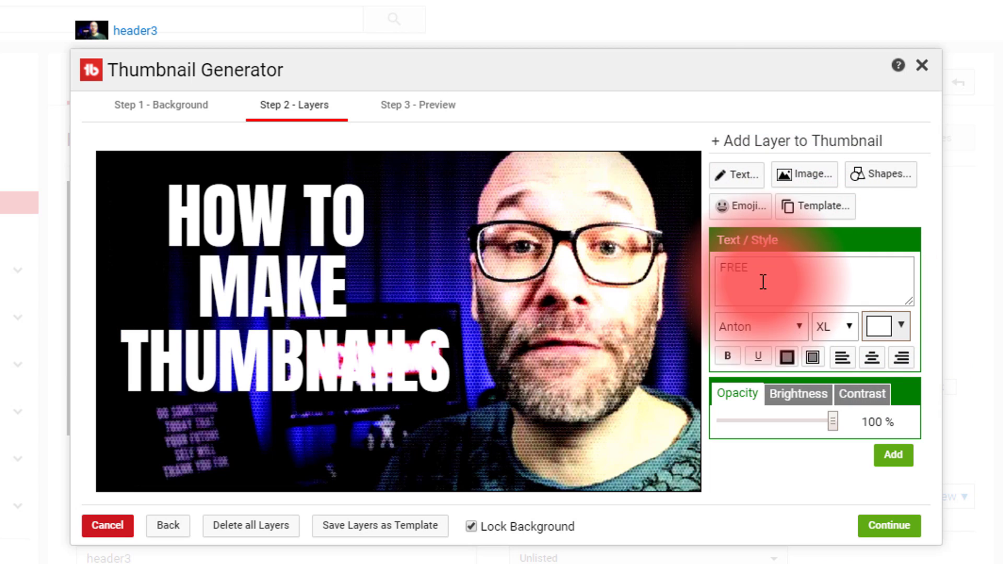
pyautogui.moveTo(761, 280); pyautogui.dragTo(642, 262)
pyautogui.write('FOR FREE')
pyautogui.click(893, 454)
pyautogui.click(290, 227)
pyautogui.moveTo(290, 227); pyautogui.dragTo(330, 463)
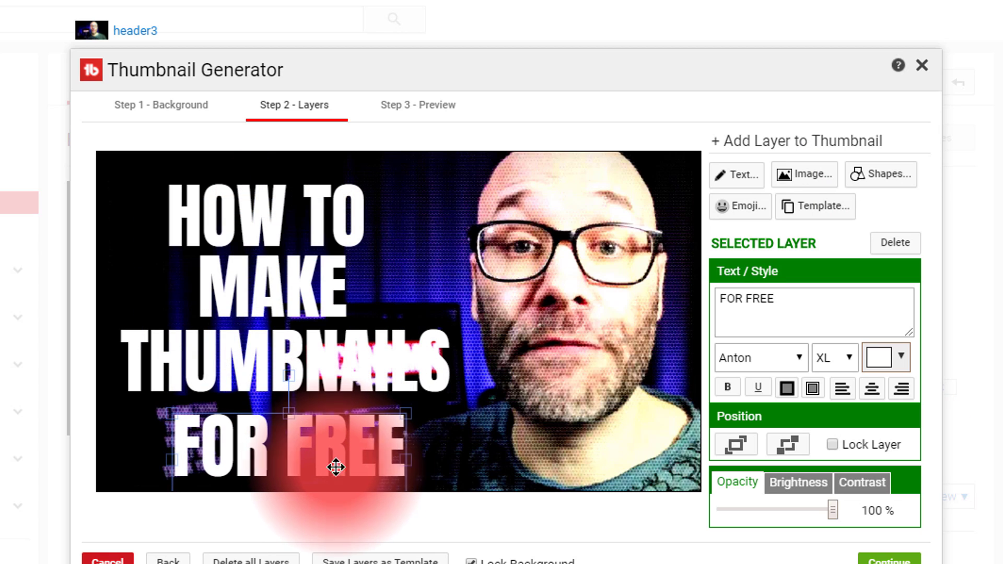
pyautogui.moveTo(405, 411); pyautogui.dragTo(347, 454)
# Enlarge the "THUMBNAILS" text slightly and realign it with the "MAKE" and "HOW TO" layers above it
pyautogui.click(362, 383)
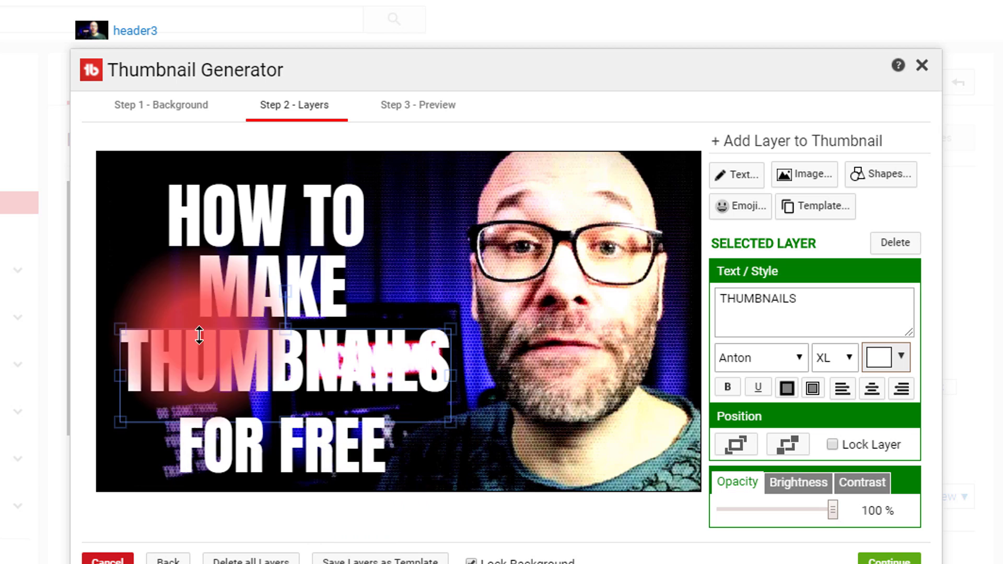
pyautogui.moveTo(440, 324); pyautogui.dragTo(461, 320)
pyautogui.moveTo(396, 362); pyautogui.dragTo(381, 353)
pyautogui.moveTo(313, 284); pyautogui.dragTo(328, 292)
pyautogui.moveTo(291, 212); pyautogui.dragTo(305, 206)
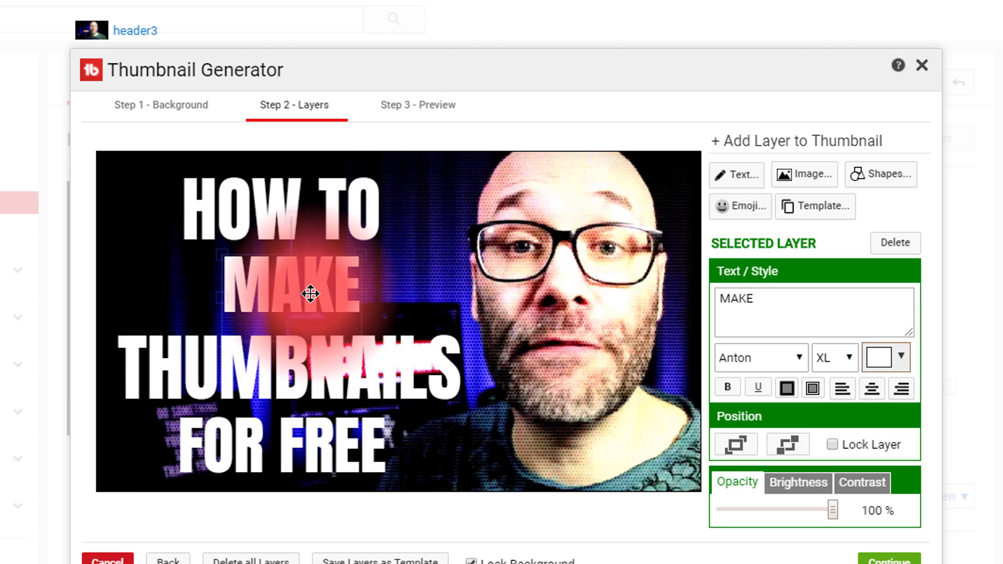
# Try to centre the "MAKE" text between "HOW TO" and "THUMBNAILS"
pyautogui.moveTo(304, 303); pyautogui.dragTo(309, 300)
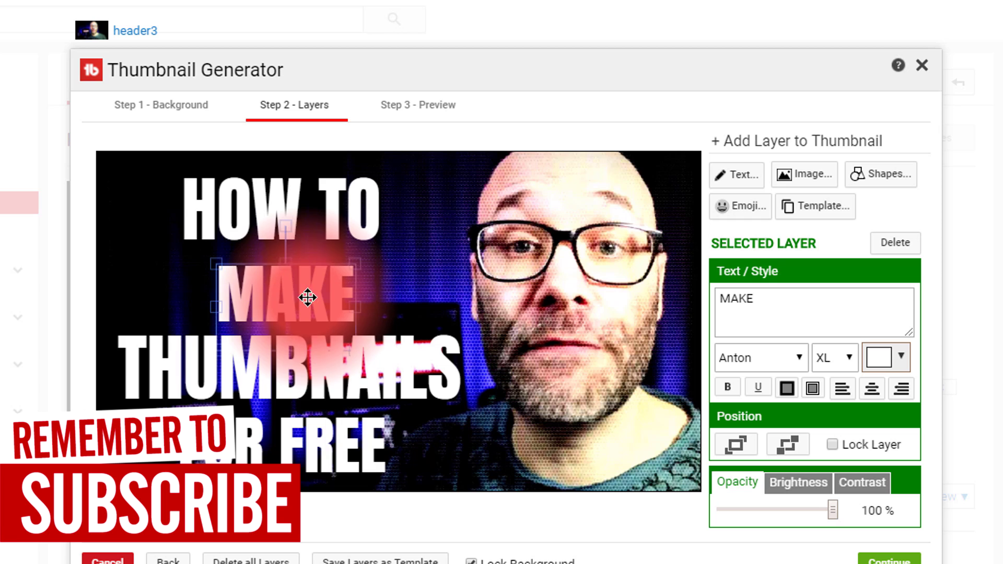
pyautogui.moveTo(312, 312); pyautogui.dragTo(293, 292)
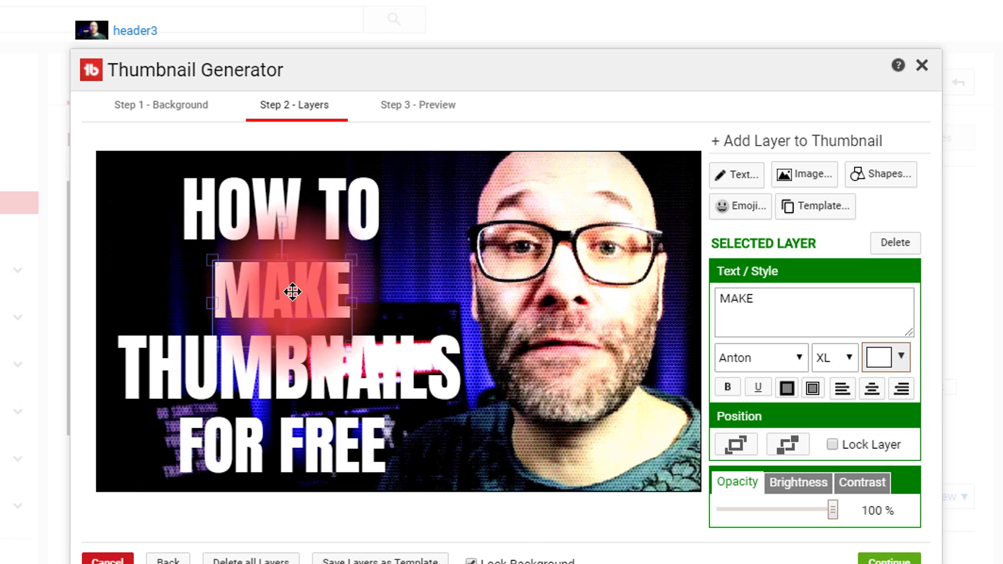
pyautogui.moveTo(328, 244); pyautogui.dragTo(293, 293)
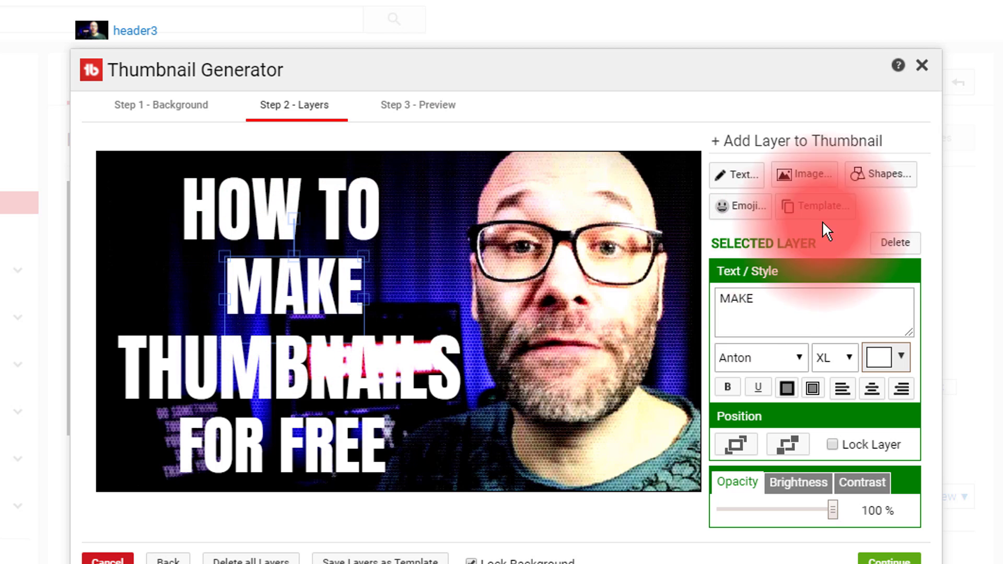
# Delete the "MAKE" layer, and extend "HOW TO" to read "HOW TO MAKE", shrunk to stay clear of the face
pyautogui.click(888, 247)
pyautogui.click(332, 220)
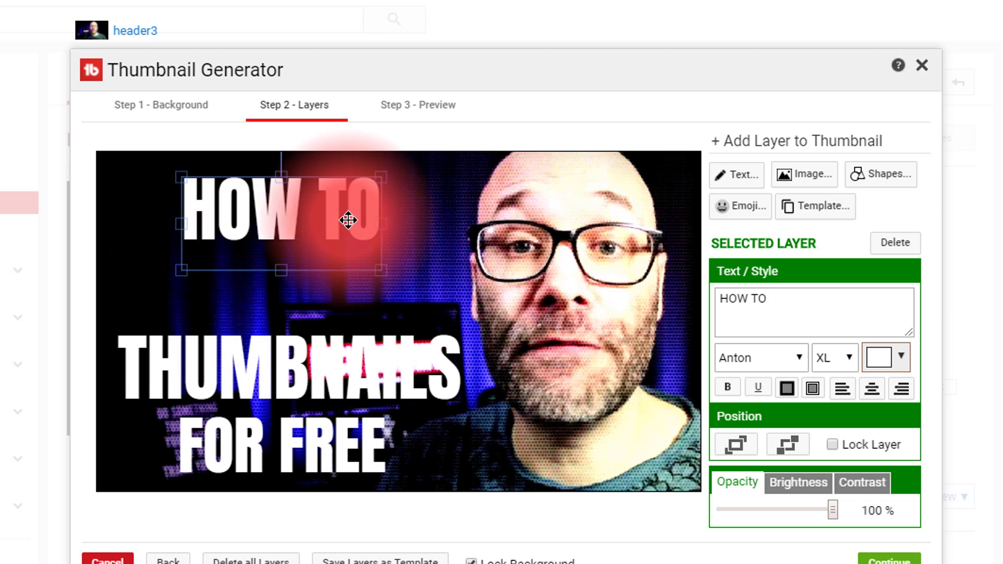
pyautogui.moveTo(271, 225); pyautogui.dragTo(236, 285)
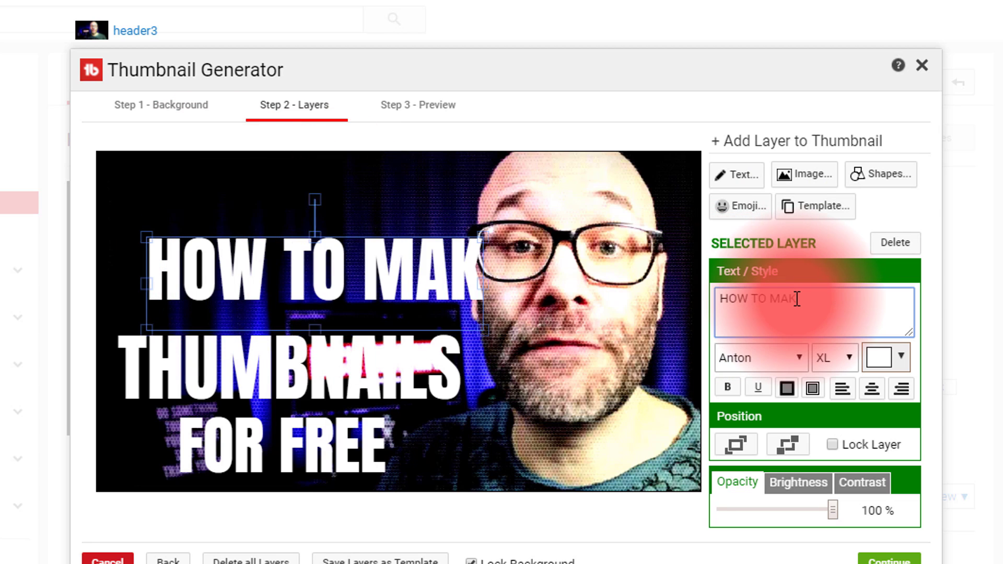
pyautogui.moveTo(512, 329); pyautogui.dragTo(460, 307)
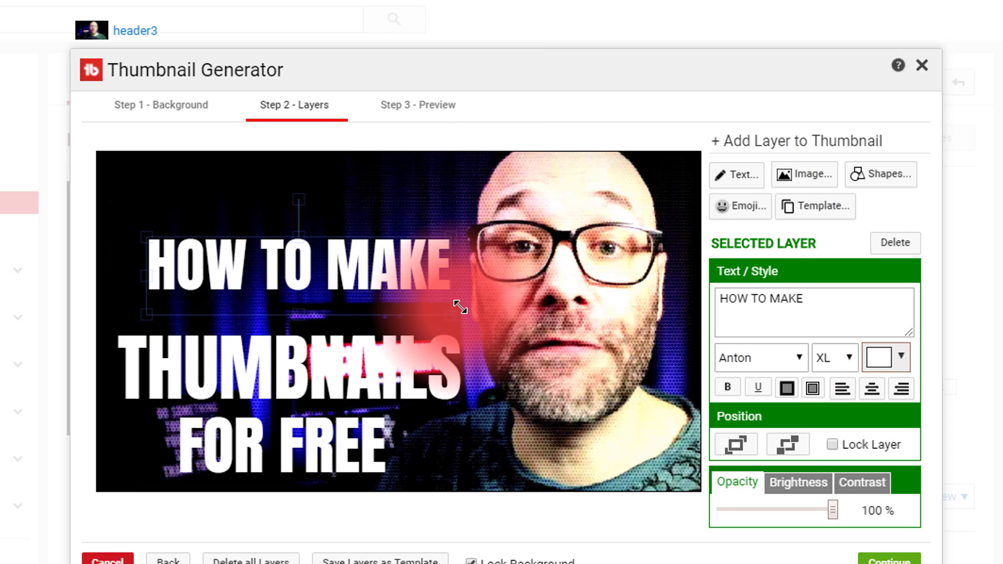
# Centre the "HOW TO MAKE", "THUMBNAILS" and "FOR FREE" lines under each other with even vertical spacing
pyautogui.moveTo(396, 280); pyautogui.dragTo(399, 254)
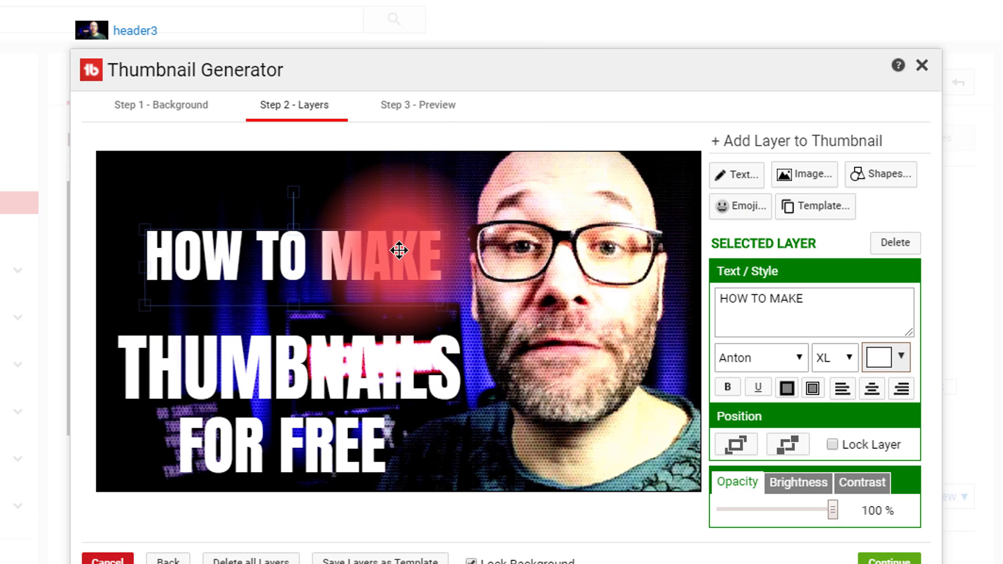
pyautogui.moveTo(396, 250); pyautogui.dragTo(393, 251)
pyautogui.moveTo(371, 380); pyautogui.dragTo(368, 340)
pyautogui.moveTo(334, 443); pyautogui.dragTo(329, 413)
pyautogui.moveTo(302, 251); pyautogui.dragTo(305, 243)
pyautogui.moveTo(315, 338); pyautogui.dragTo(317, 334)
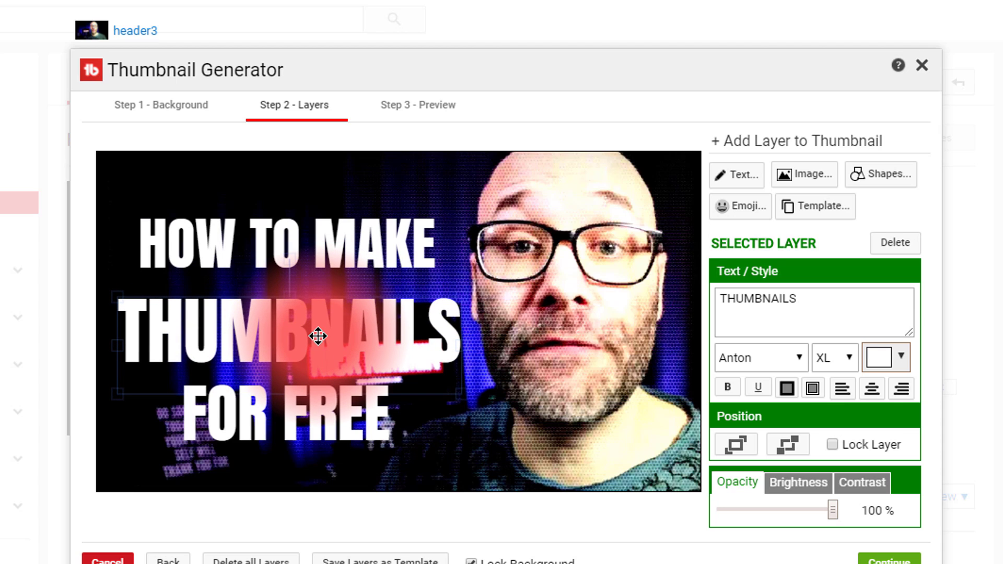
pyautogui.moveTo(317, 333); pyautogui.dragTo(318, 332)
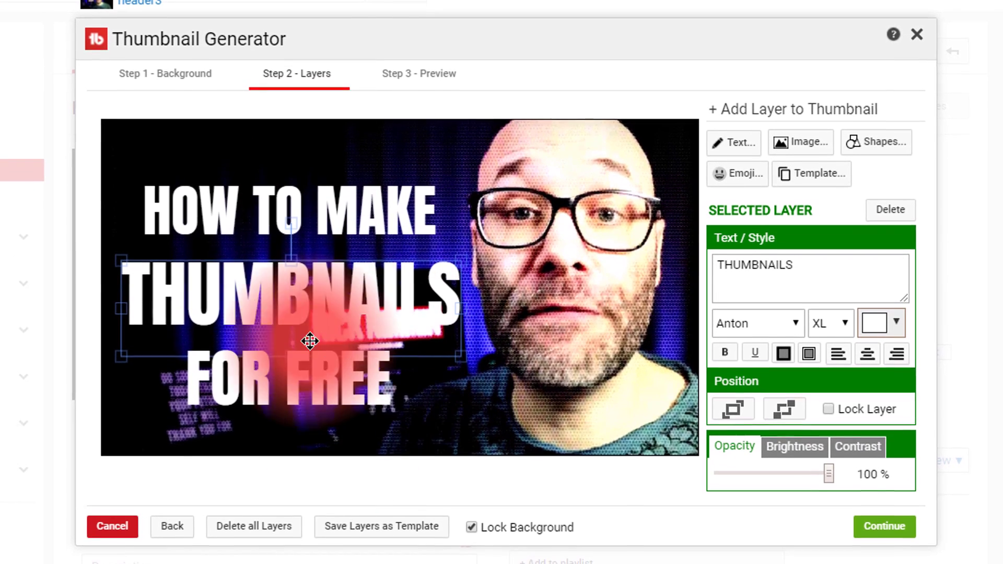
pyautogui.click(317, 385)
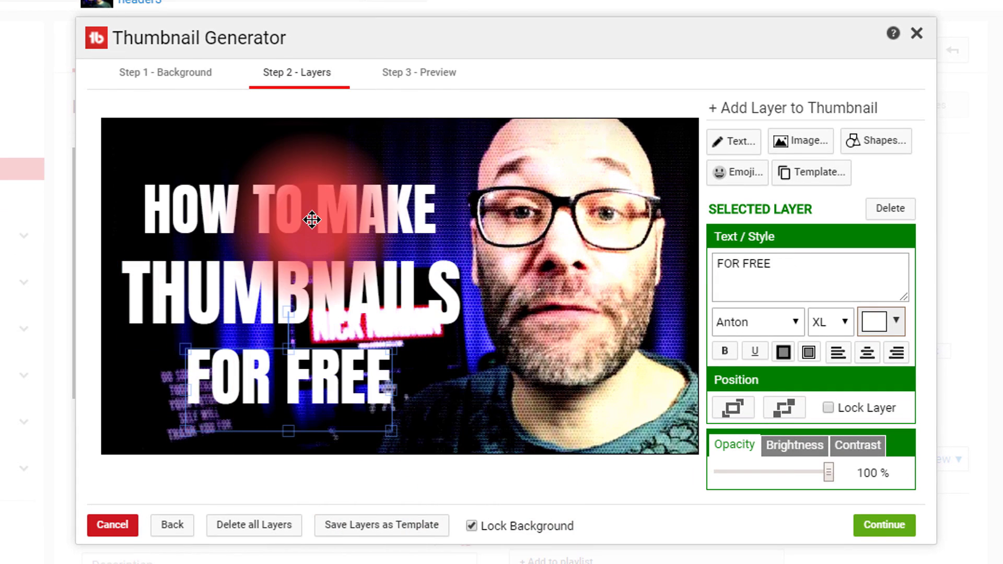
# Add a red square shape, stretch it into a rectangle covering "FOR FREE" and send it behind the text
pyautogui.click(863, 142)
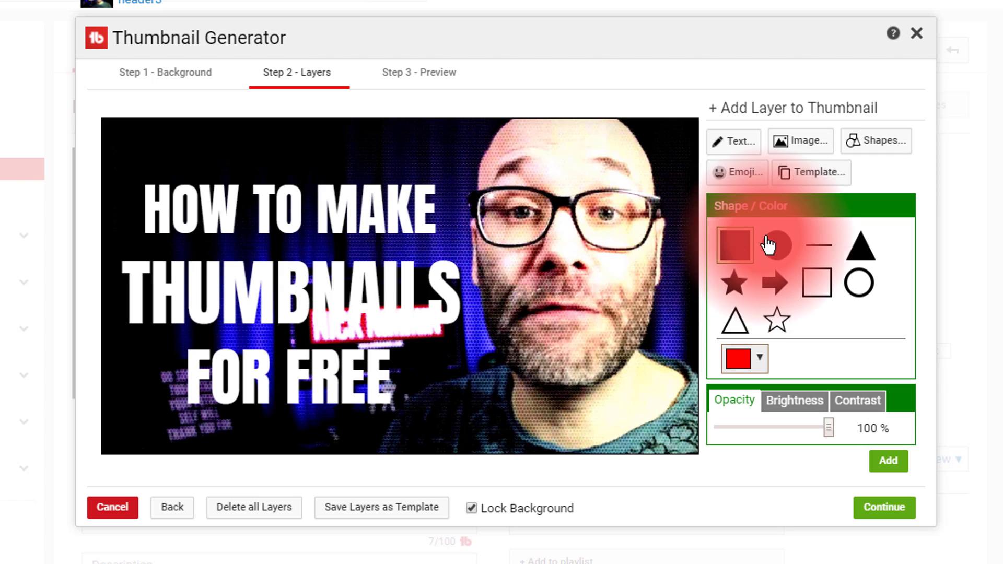
pyautogui.click(894, 463)
pyautogui.moveTo(291, 239); pyautogui.dragTo(233, 393)
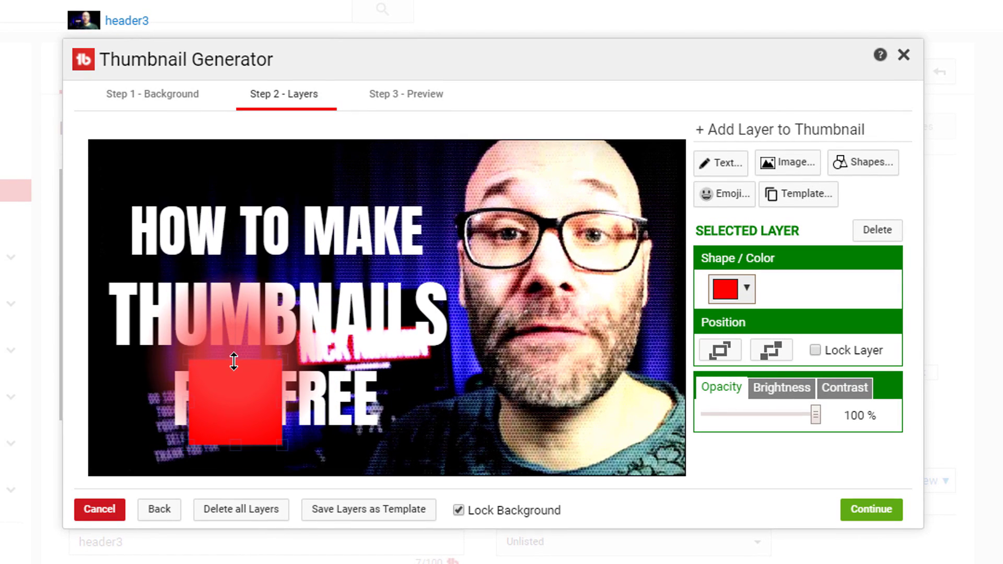
pyautogui.moveTo(236, 445); pyautogui.dragTo(236, 435)
pyautogui.moveTo(235, 397); pyautogui.dragTo(389, 400)
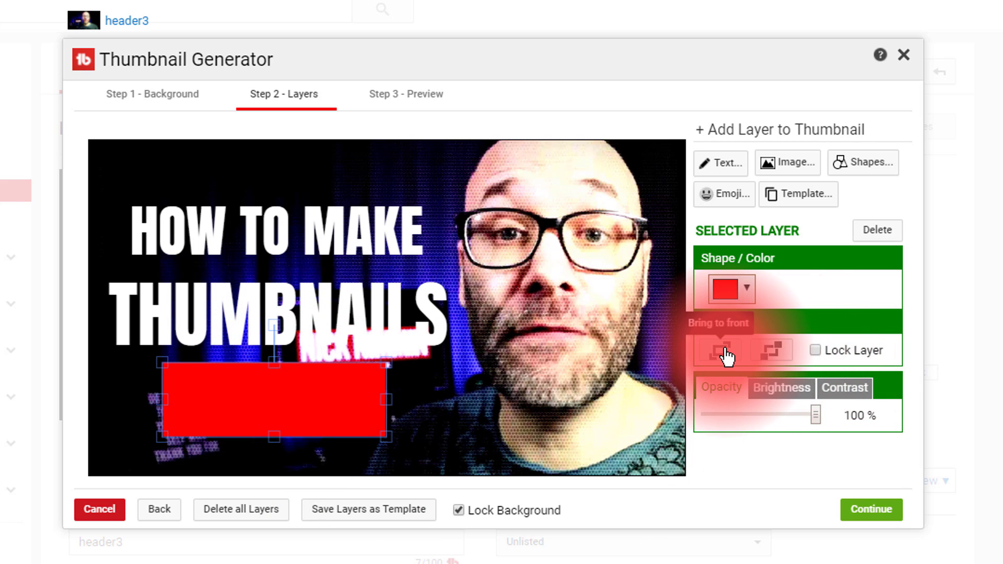
pyautogui.click(773, 351)
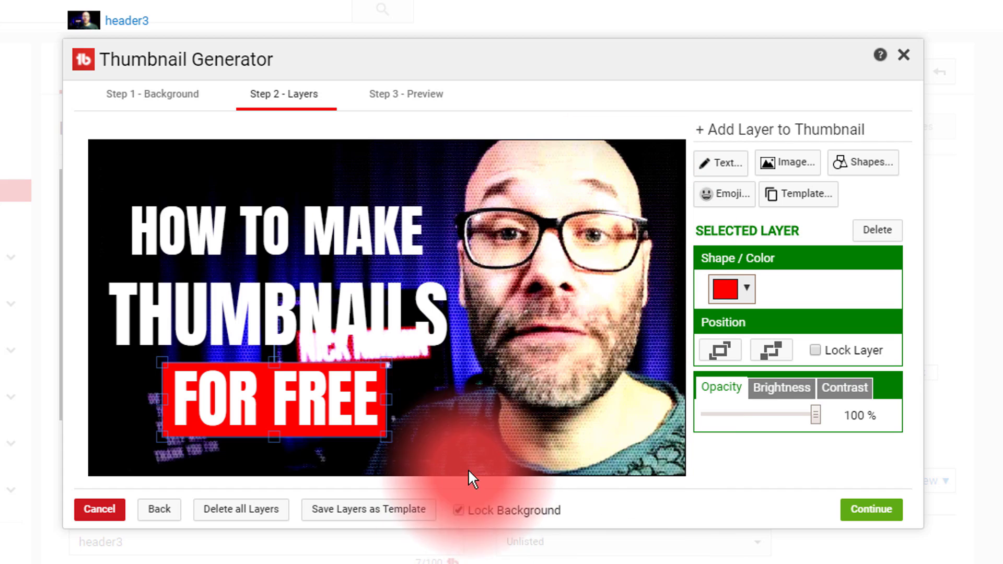
# Nudge the "FOR FREE" text to the centre of its red rectangle and deselect it
pyautogui.click(365, 414)
pyautogui.moveTo(301, 408); pyautogui.dragTo(304, 406)
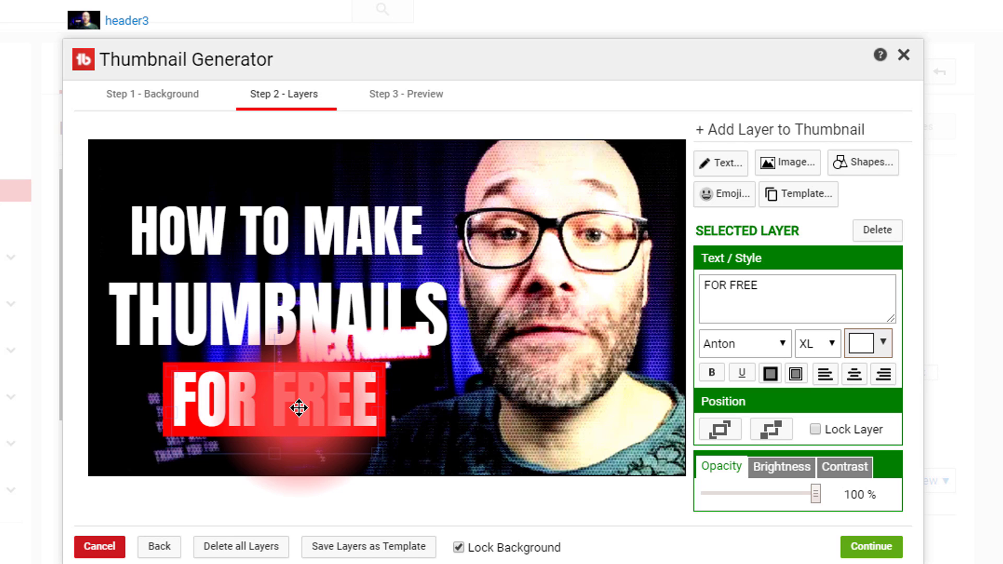
pyautogui.moveTo(300, 409); pyautogui.dragTo(299, 405)
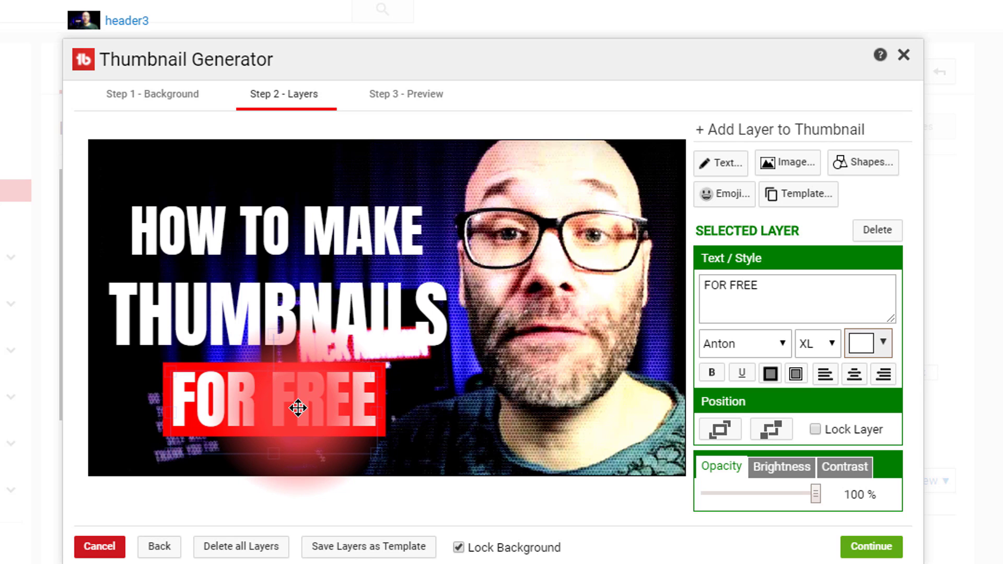
pyautogui.click(424, 409)
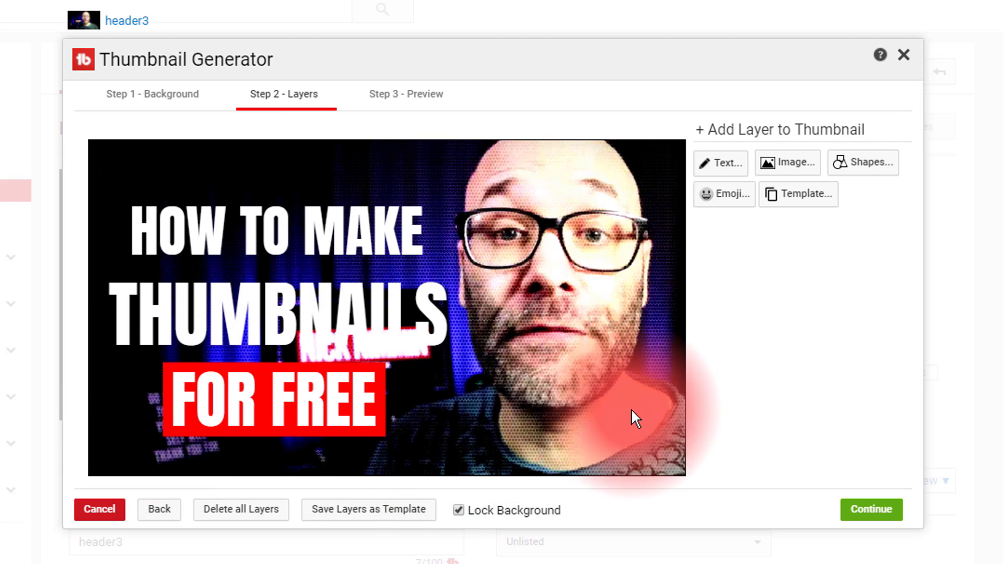
# Add a black rectangle behind "THUMBNAILS" and a red rectangle behind "HOW TO MAKE", each sized to frame its text
pyautogui.click(417, 321)
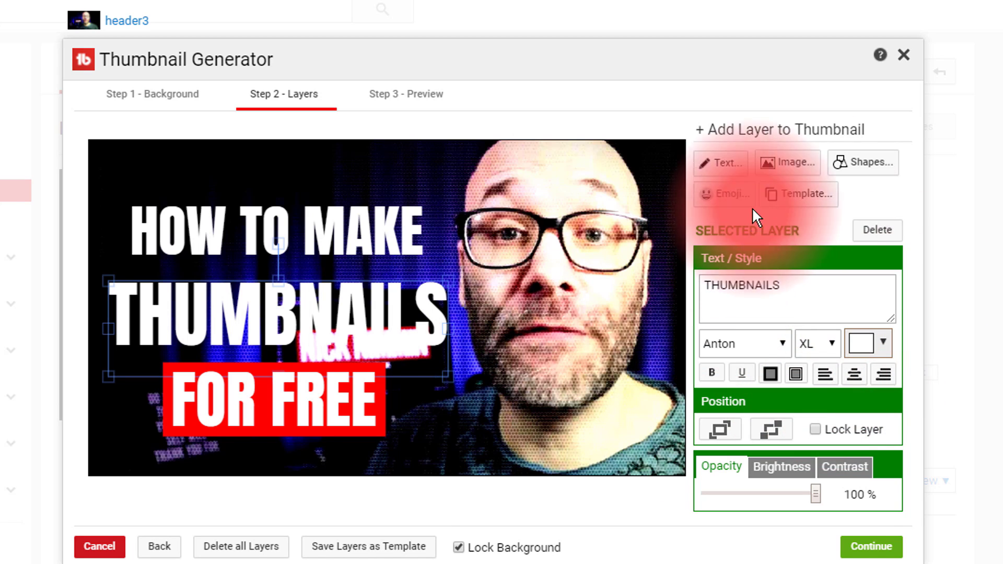
pyautogui.click(864, 163)
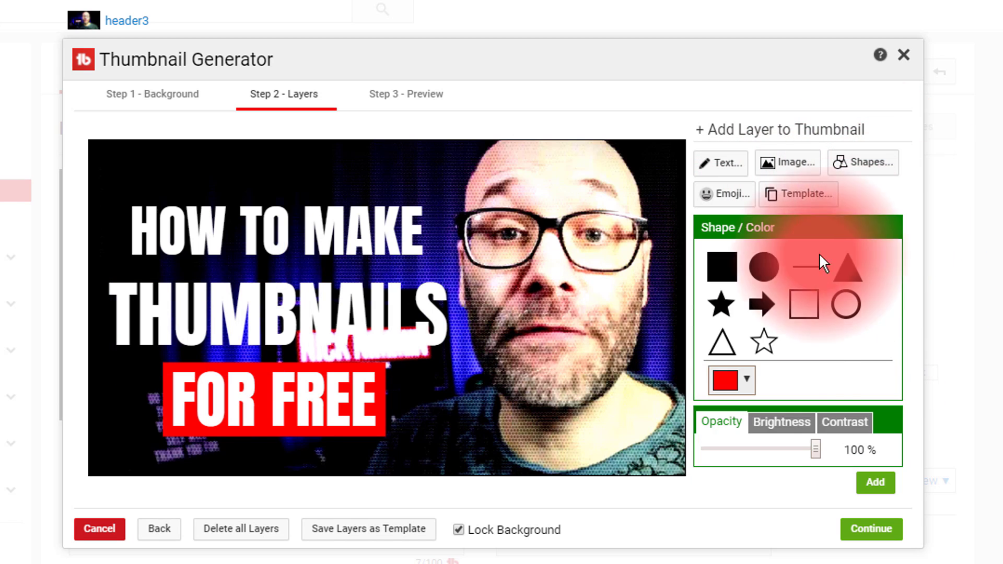
pyautogui.click(732, 389)
pyautogui.moveTo(731, 528); pyautogui.dragTo(694, 556)
pyautogui.click(721, 267)
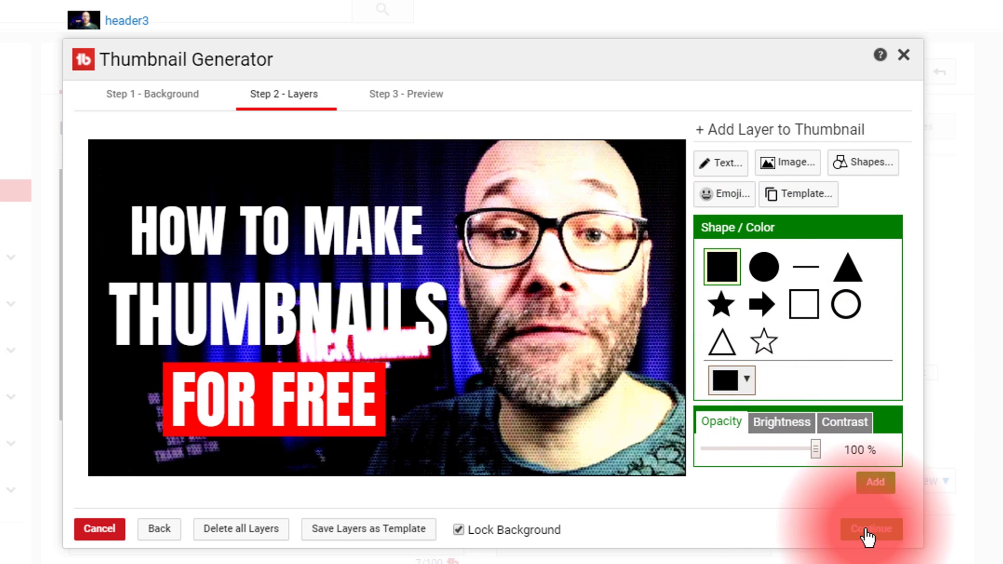
pyautogui.click(880, 482)
pyautogui.moveTo(398, 246); pyautogui.dragTo(449, 331)
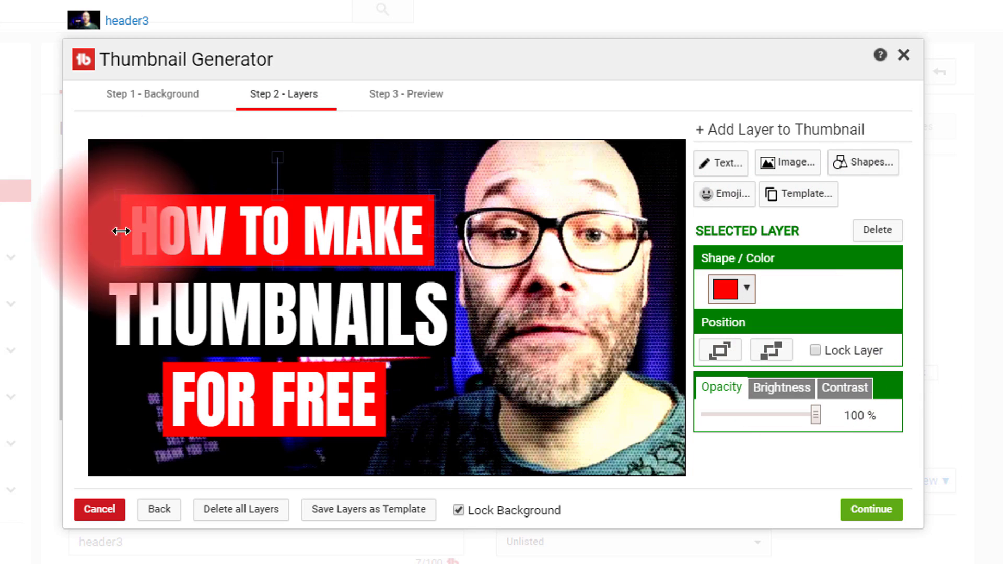
pyautogui.click(614, 368)
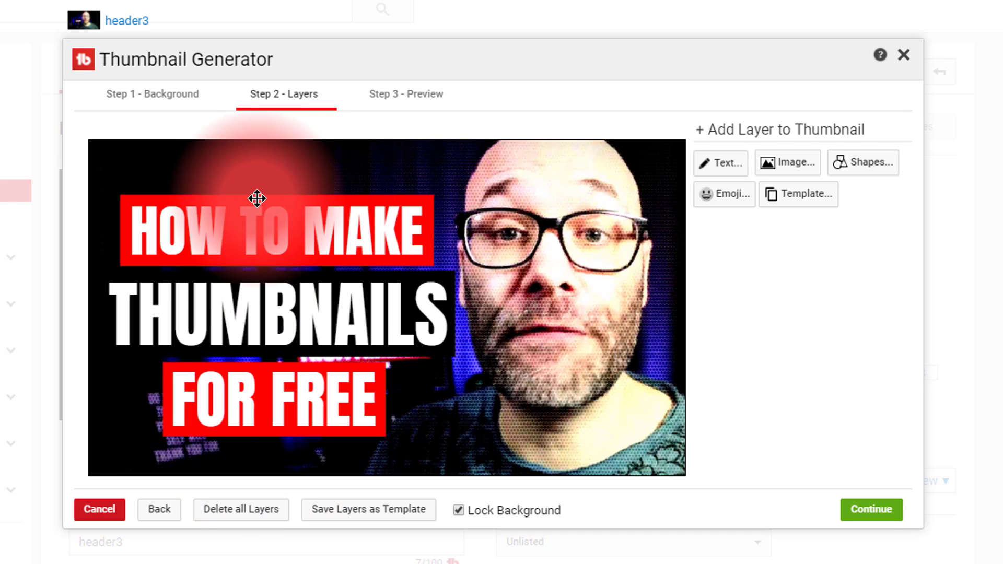
# Move the red rectangles behind "HOW TO MAKE" and "FOR FREE" and the black one behind "THUMBNAILS" up slightly
pyautogui.click(257, 198)
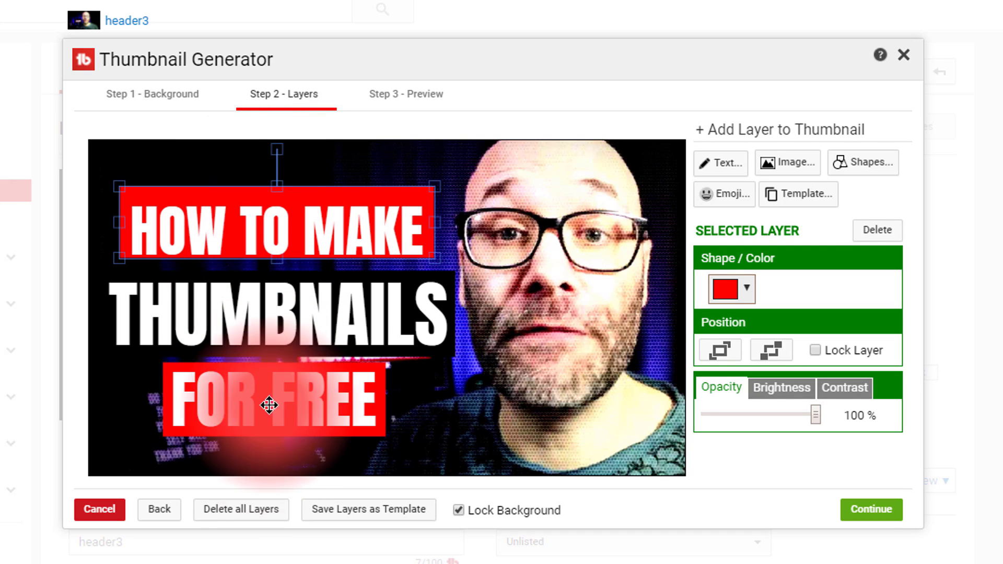
pyautogui.click(259, 432)
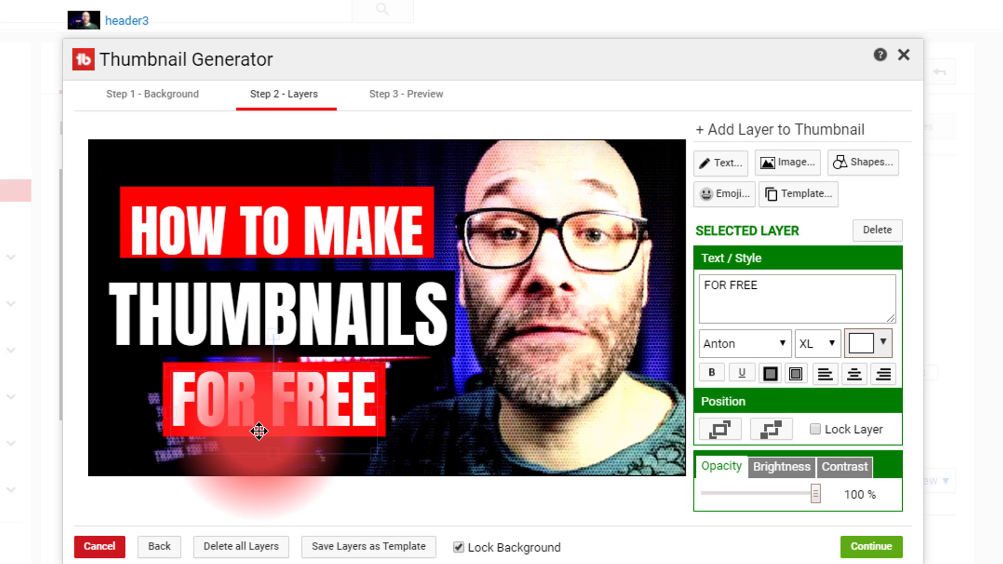
pyautogui.moveTo(166, 429); pyautogui.dragTo(166, 427)
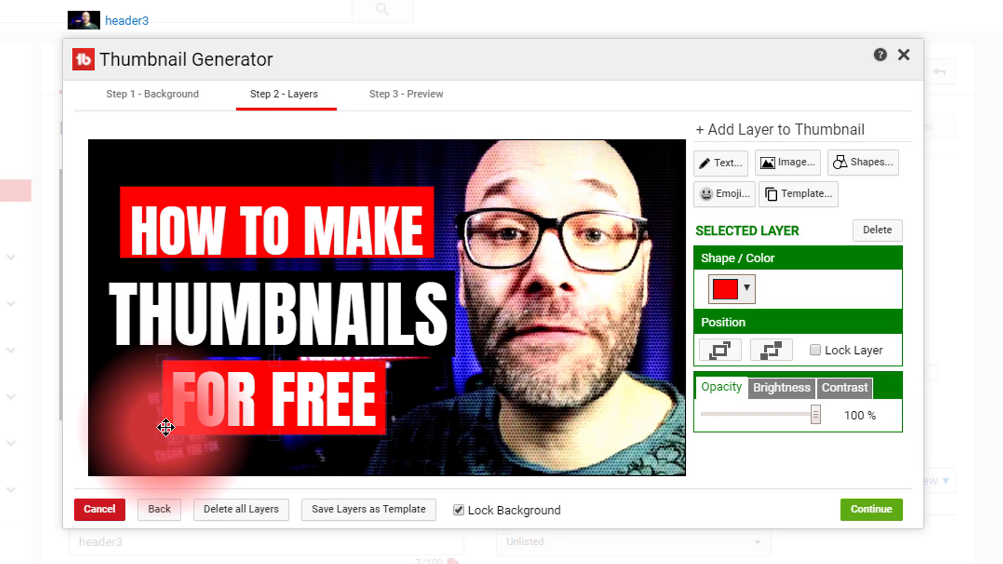
pyautogui.click(452, 283)
pyautogui.moveTo(452, 283); pyautogui.dragTo(453, 280)
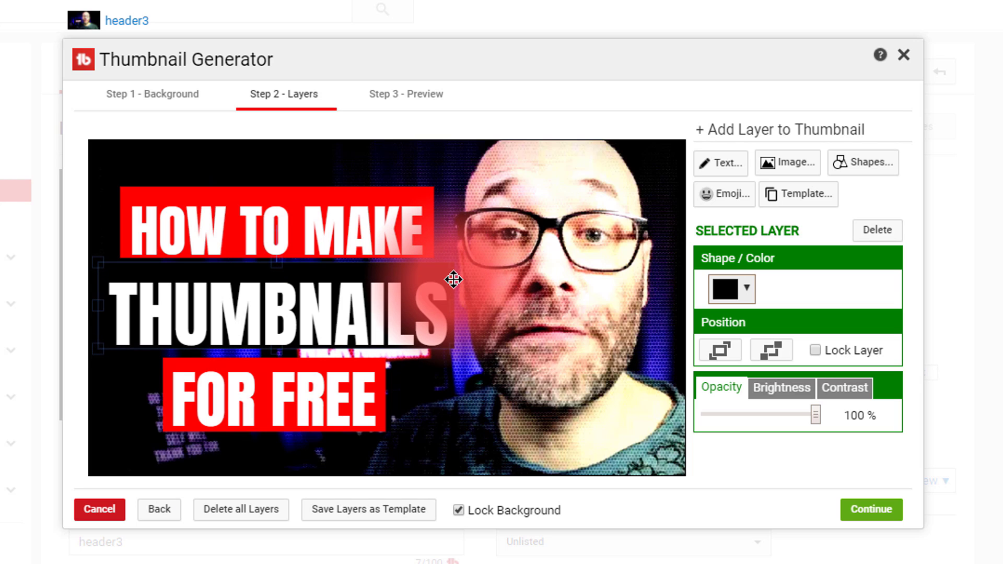
# Move the "HOW TO MAKE", "THUMBNAILS" and "FOR FREE" texts up to centre them vertically in their rectangles
pyautogui.moveTo(331, 224); pyautogui.dragTo(332, 218)
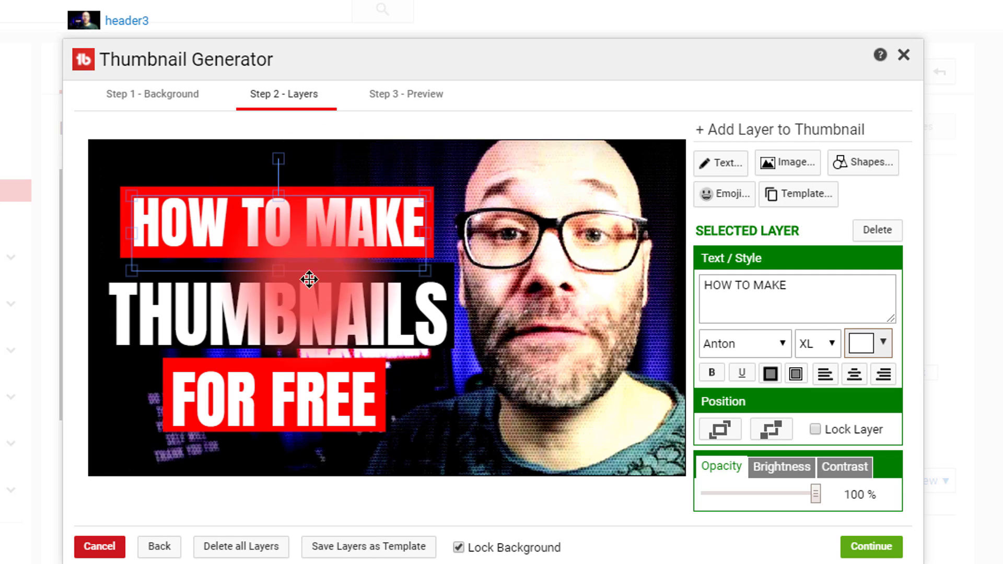
pyautogui.moveTo(309, 307); pyautogui.dragTo(306, 299)
pyautogui.click(298, 411)
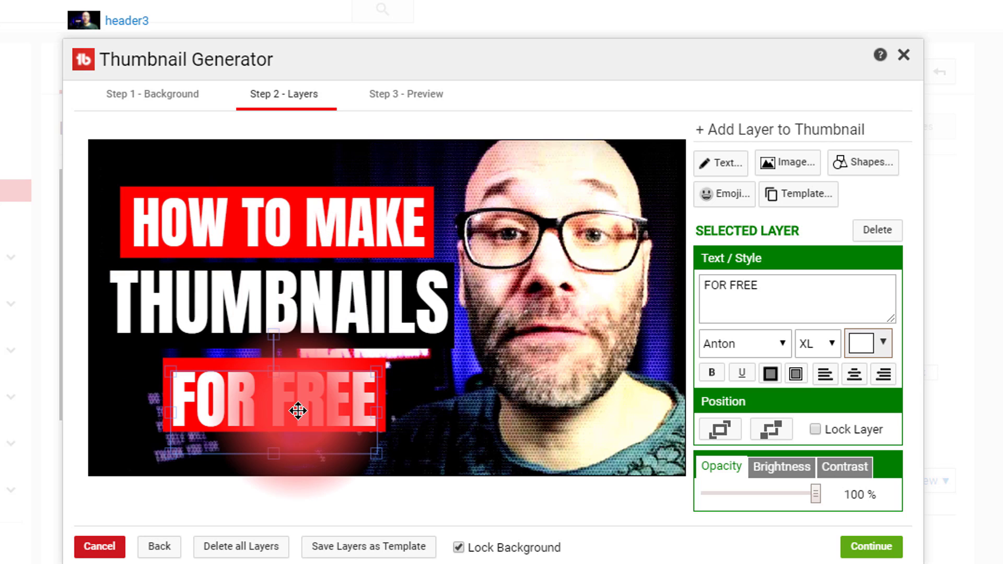
pyautogui.moveTo(298, 411); pyautogui.dragTo(298, 406)
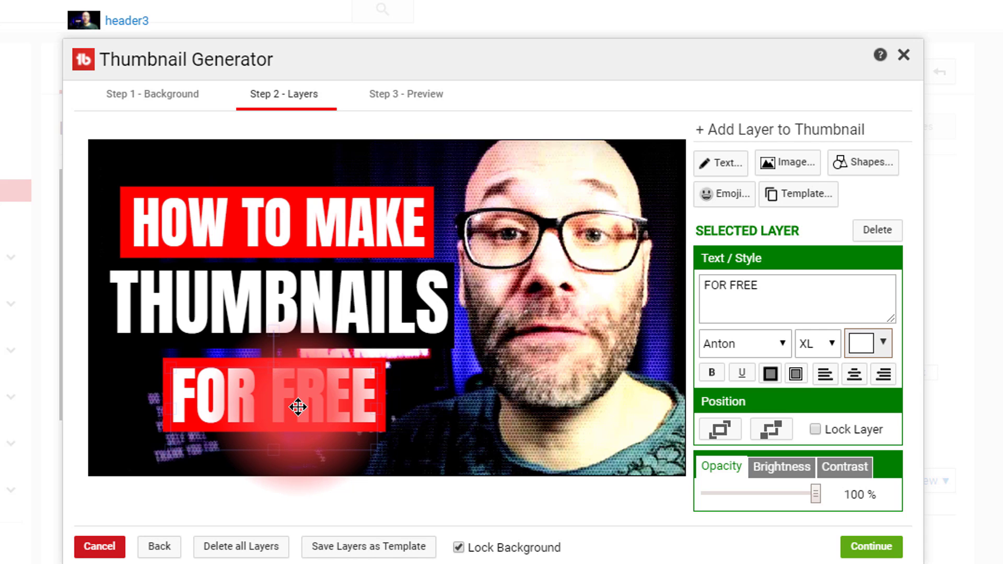
# Reposition the black rectangle evenly between the two red ones and re-centre the "THUMBNAILS" text on it
pyautogui.click(453, 268)
pyautogui.moveTo(453, 268); pyautogui.dragTo(449, 298)
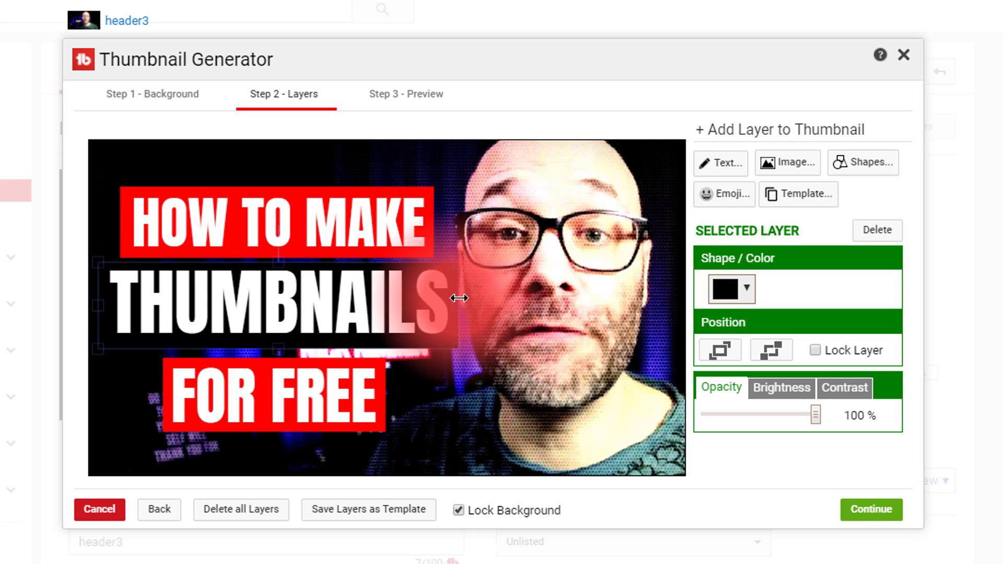
pyautogui.click(288, 293)
pyautogui.moveTo(288, 293); pyautogui.dragTo(424, 440)
pyautogui.click(350, 306)
pyautogui.moveTo(350, 306); pyautogui.dragTo(354, 311)
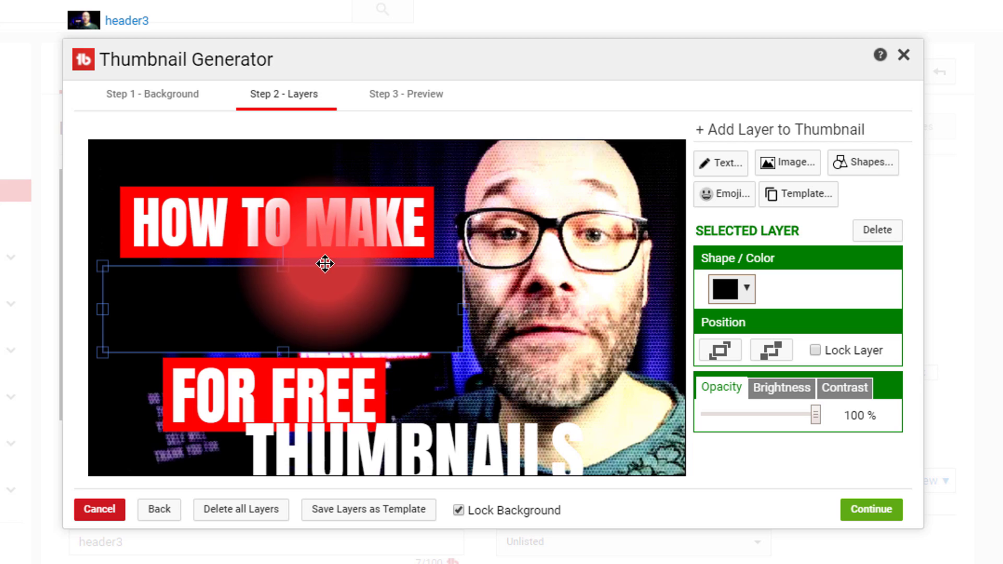
pyautogui.moveTo(431, 462); pyautogui.dragTo(298, 317)
pyautogui.click(752, 399)
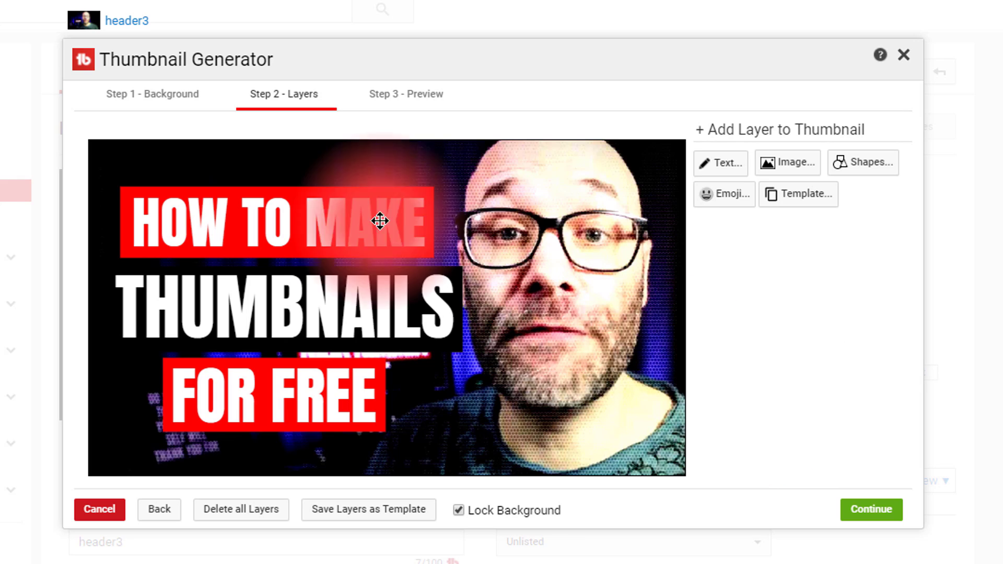
pyautogui.click(275, 253)
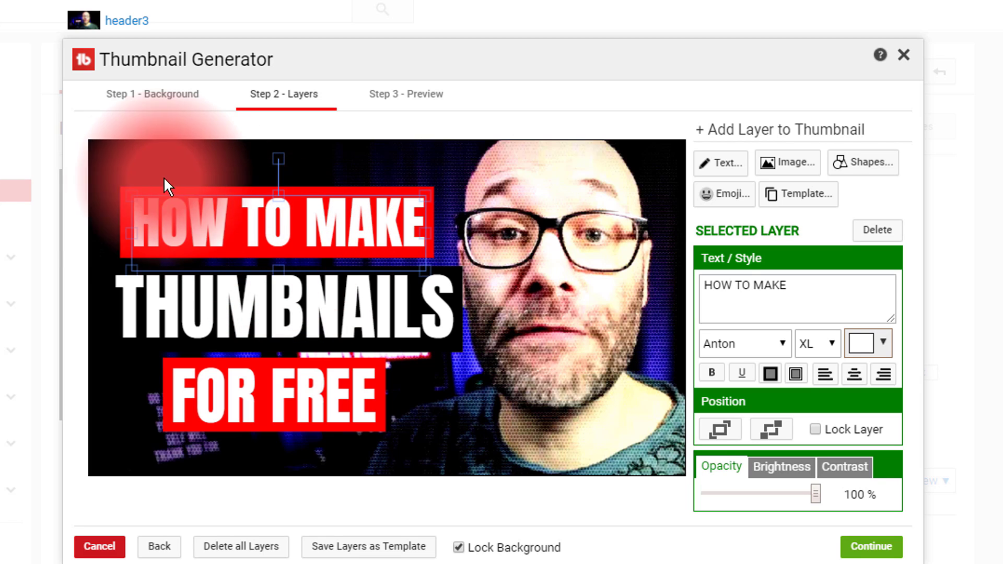
# Tilt the "HOW TO MAKE" and "FOR FREE" texts and rectangles slightly counterclockwise, and the "THUMBNAILS" text and rectangle slightly clockwise
pyautogui.click(120, 210)
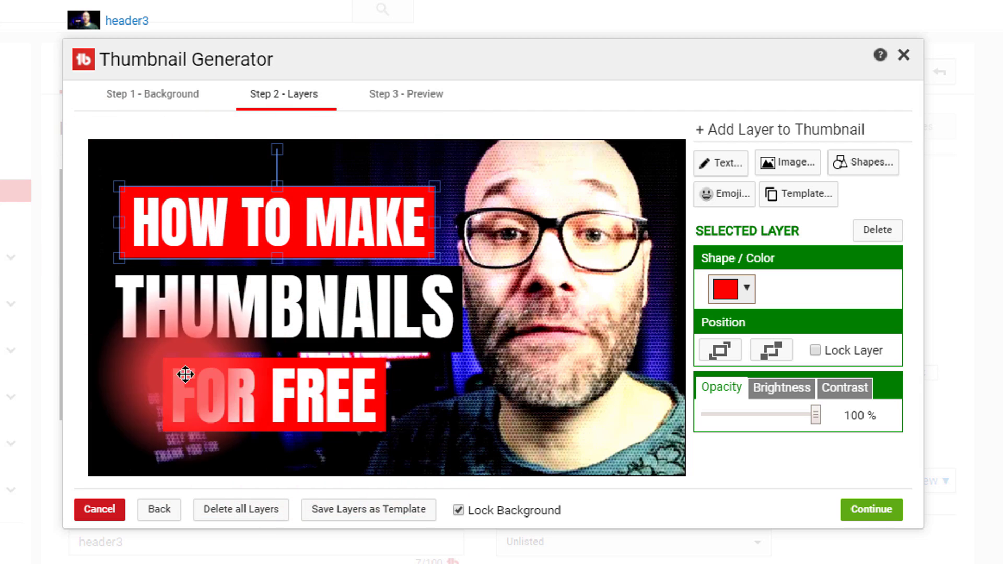
pyautogui.click(546, 387)
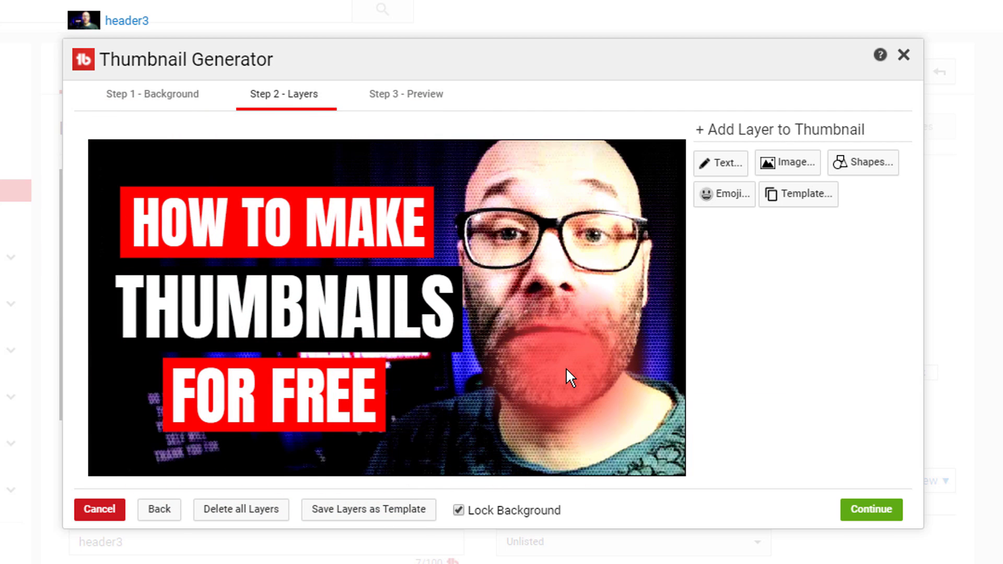
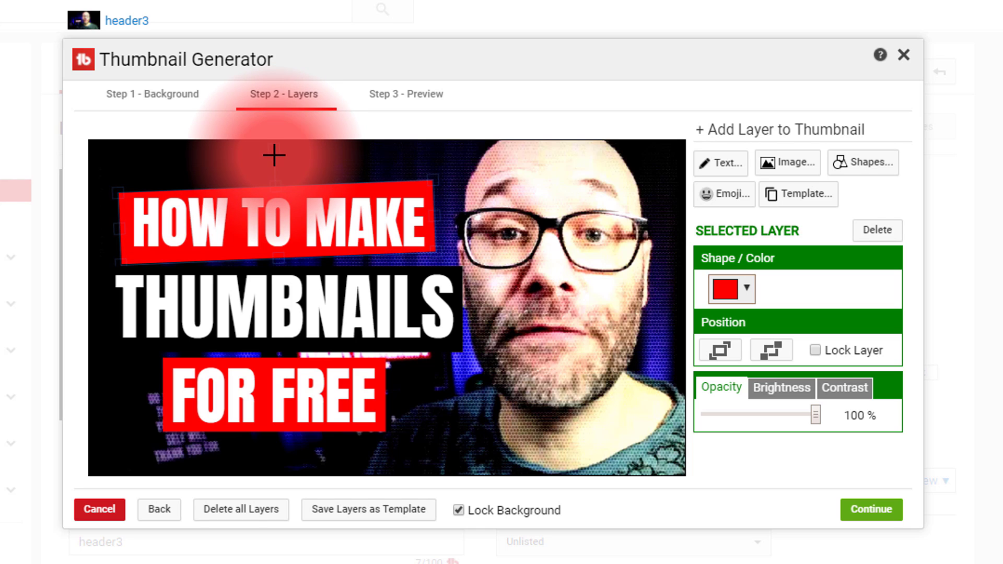
pyautogui.click(313, 217)
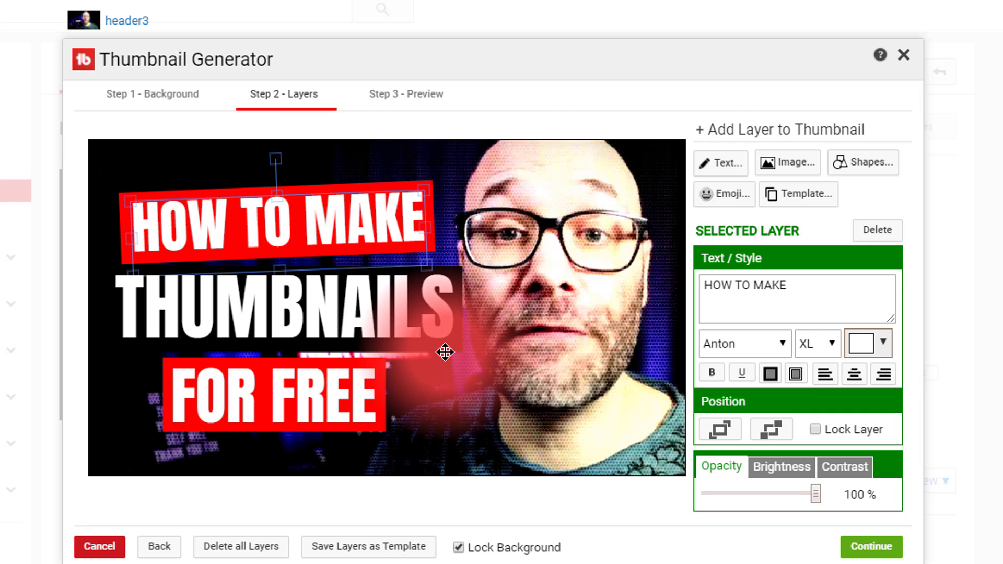
pyautogui.click(445, 266)
pyautogui.moveTo(298, 240); pyautogui.dragTo(597, 462)
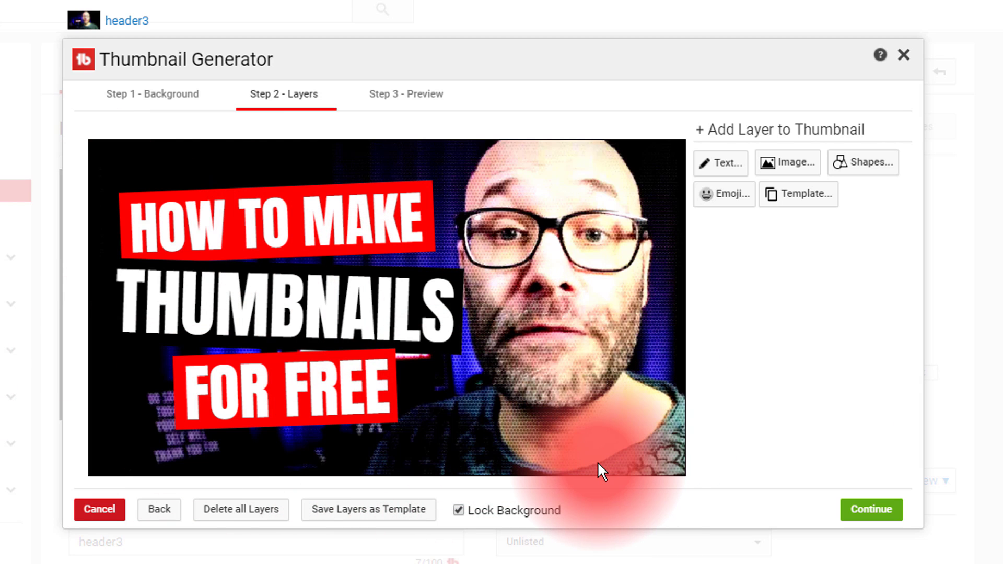
# Send the "THUMBNAILS" text and its black rectangle behind the red rectangles, keeping the text in front of the black one
pyautogui.click(352, 239)
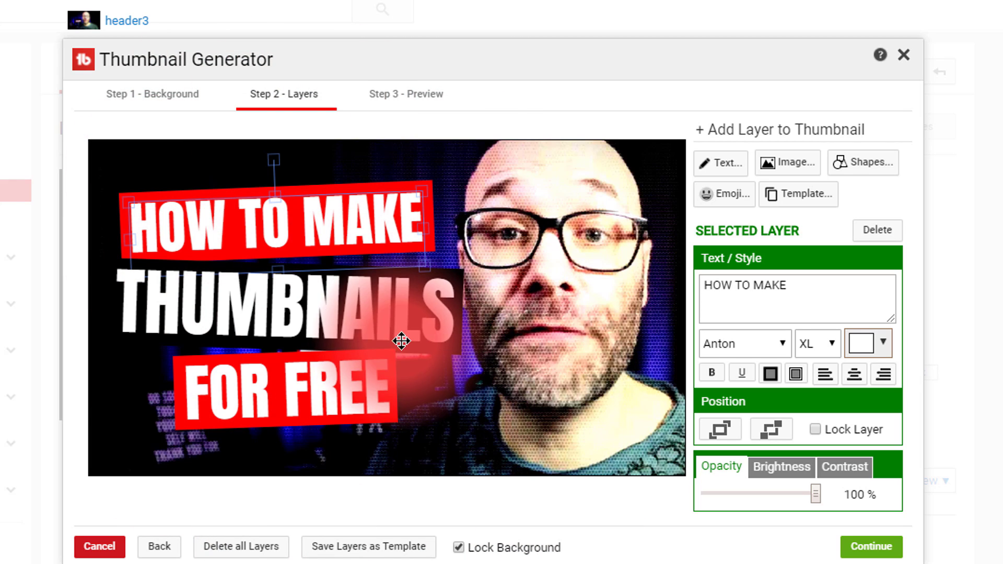
pyautogui.click(197, 314)
pyautogui.click(412, 267)
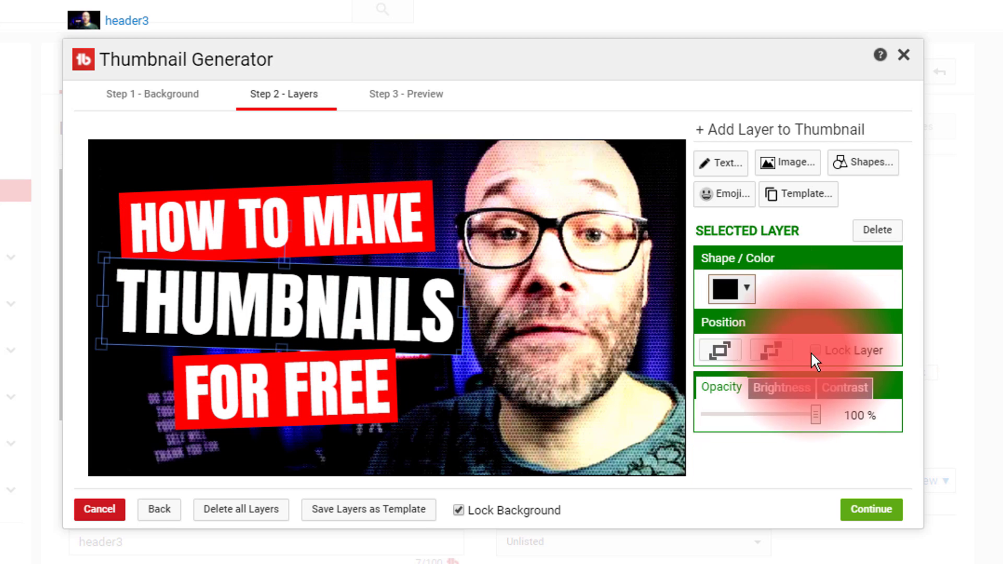
pyautogui.click(353, 318)
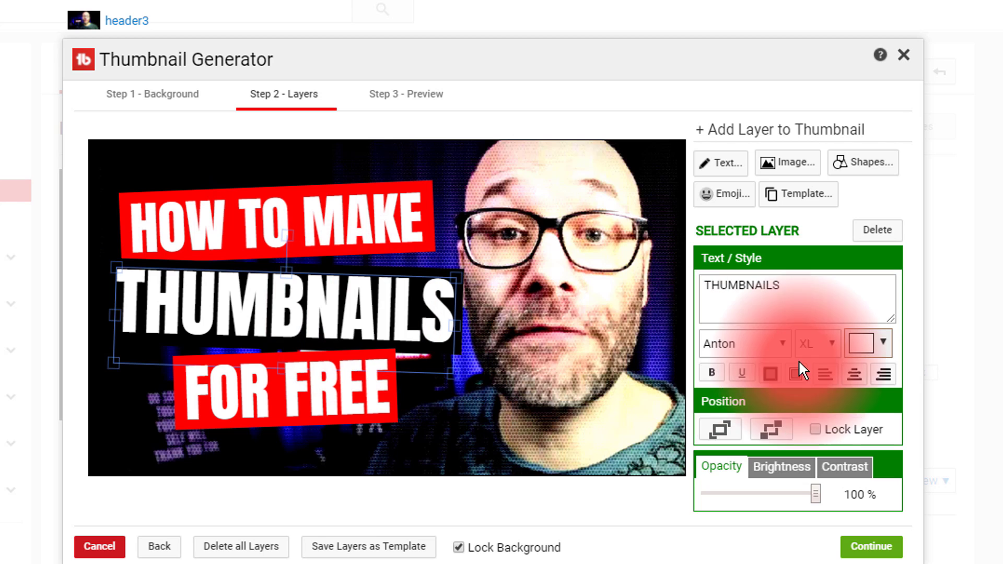
pyautogui.click(770, 429)
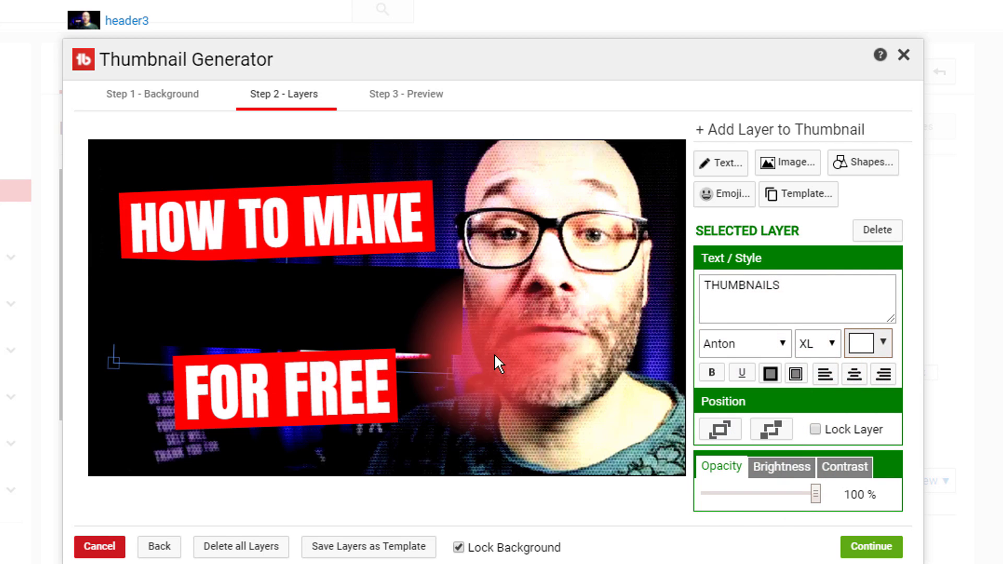
pyautogui.click(354, 328)
pyautogui.click(771, 351)
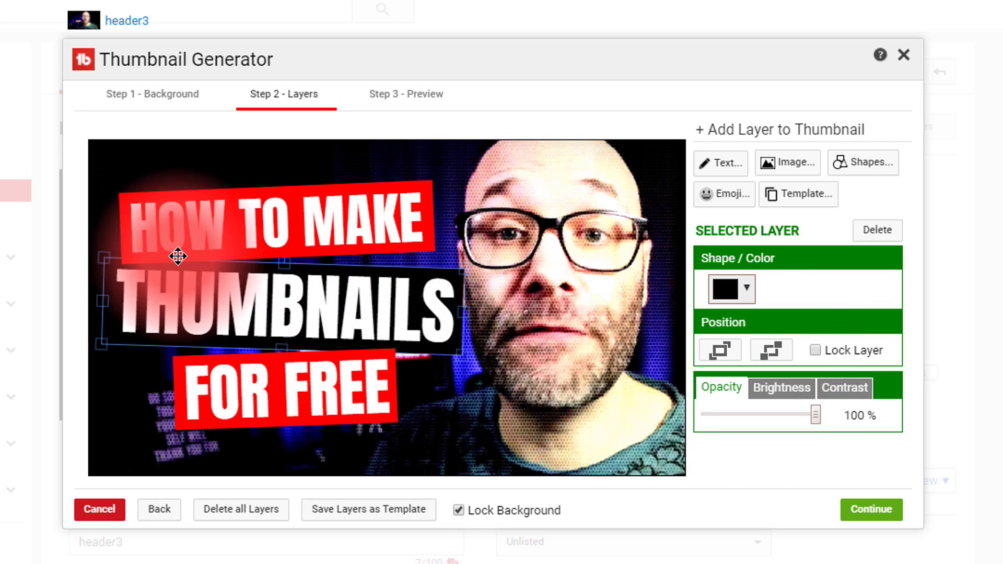
# Move the "FOR FREE" text and its red rectangle to the right, closer to the right end of "THUMBNAILS"
pyautogui.click(324, 385)
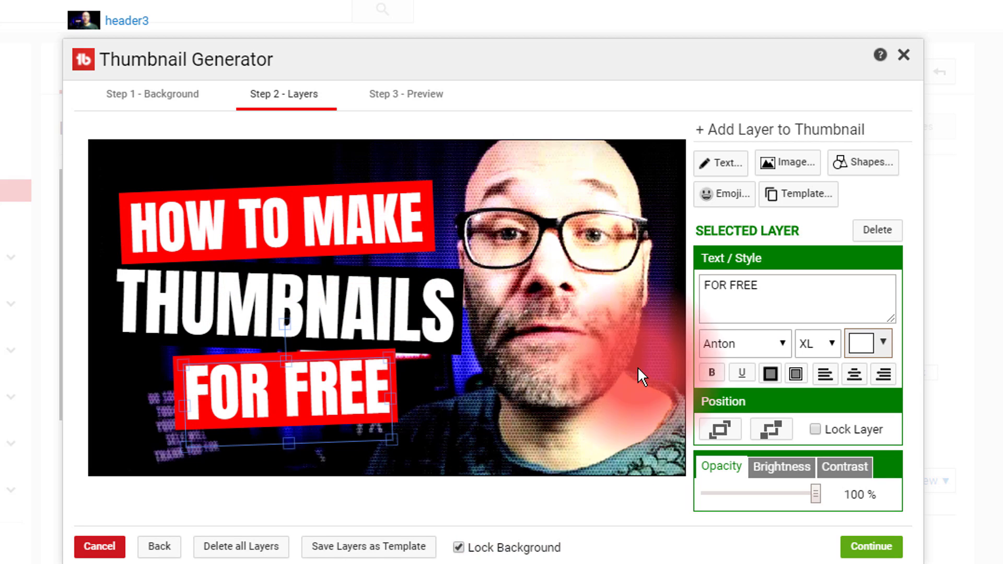
pyautogui.moveTo(339, 353); pyautogui.dragTo(364, 349)
pyautogui.moveTo(327, 385); pyautogui.dragTo(364, 377)
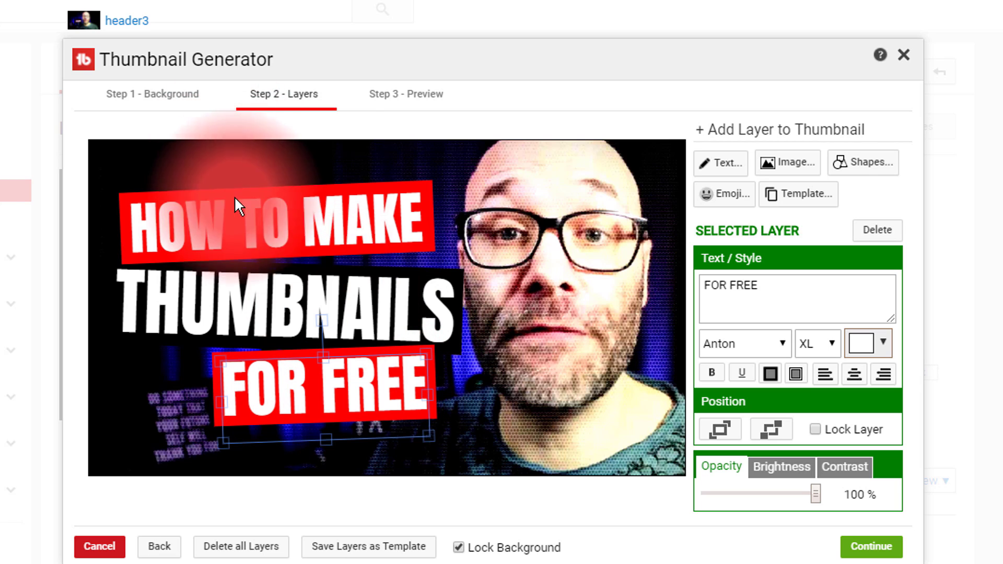
# Shrink the "HOW TO MAKE" text and its red rectangle slightly, keeping them aligned at the left
pyautogui.click(313, 187)
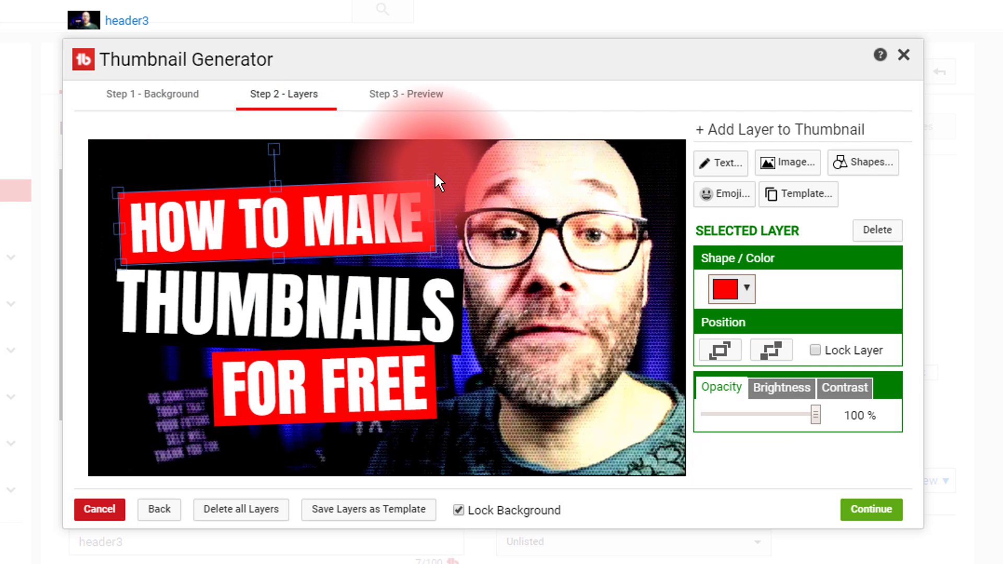
pyautogui.click(358, 212)
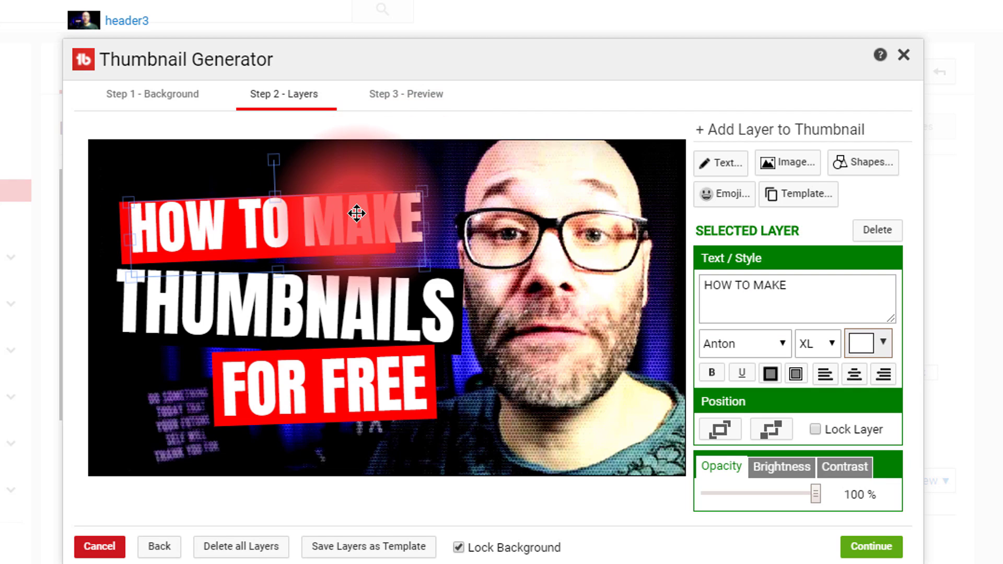
pyautogui.moveTo(406, 195); pyautogui.dragTo(376, 195)
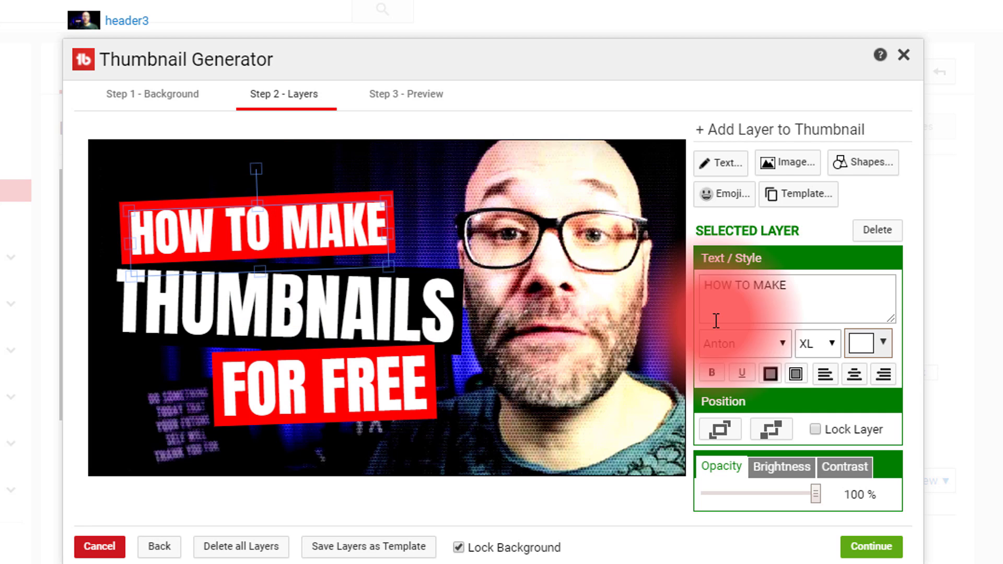
# Add the shocked face emoji with raised eyebrows, shrink and tilt it slightly, and place it just left of "FOR FREE"
pyautogui.click(717, 197)
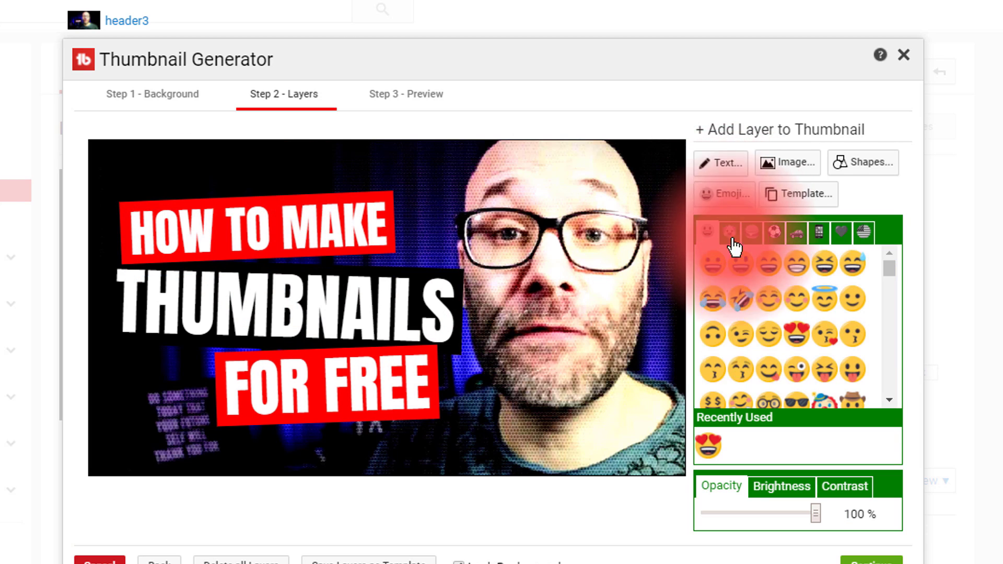
pyautogui.scroll(-5, 832, 316)
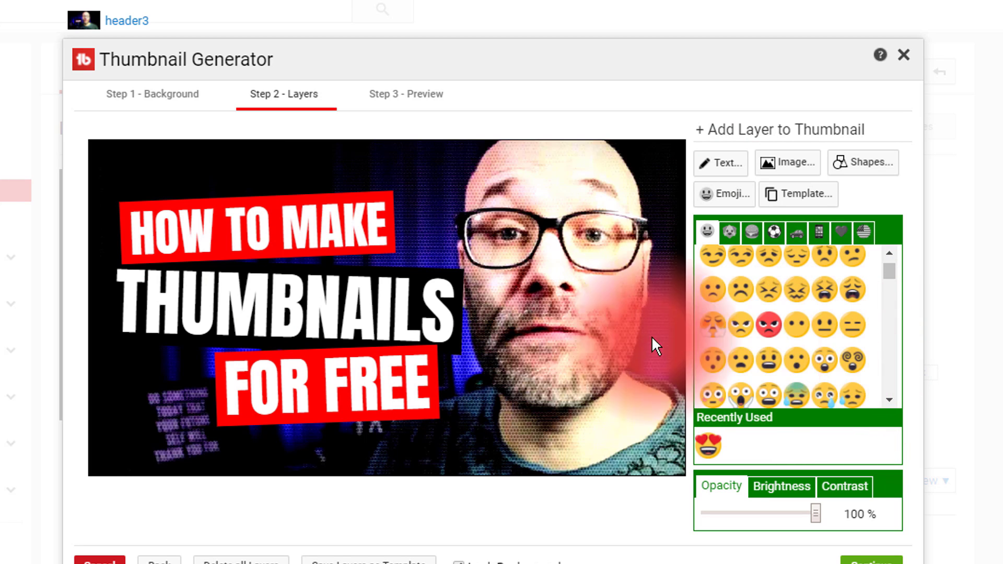
pyautogui.click(824, 362)
pyautogui.moveTo(308, 285); pyautogui.dragTo(177, 389)
pyautogui.moveTo(224, 329); pyautogui.dragTo(198, 346)
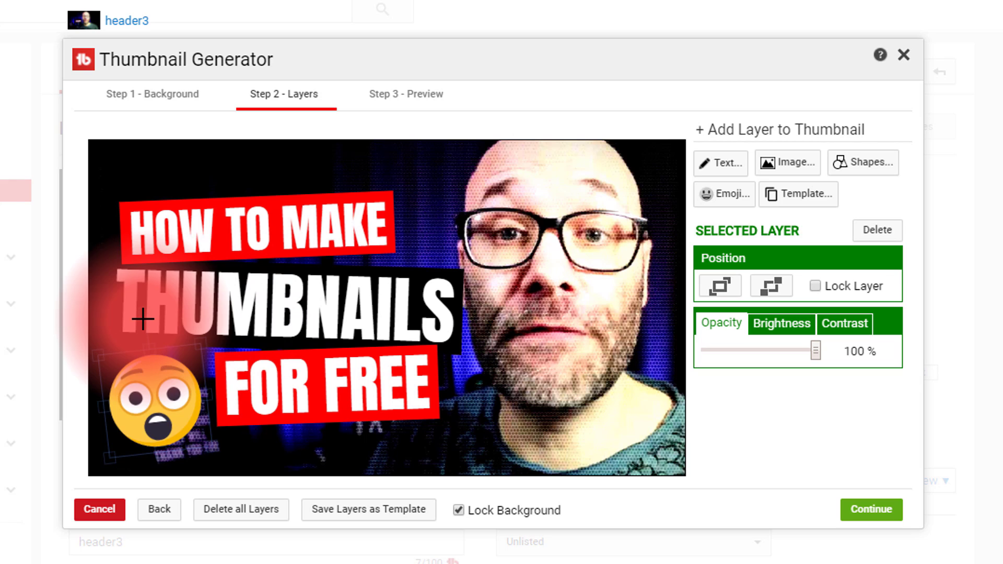
pyautogui.moveTo(168, 405); pyautogui.dragTo(181, 397)
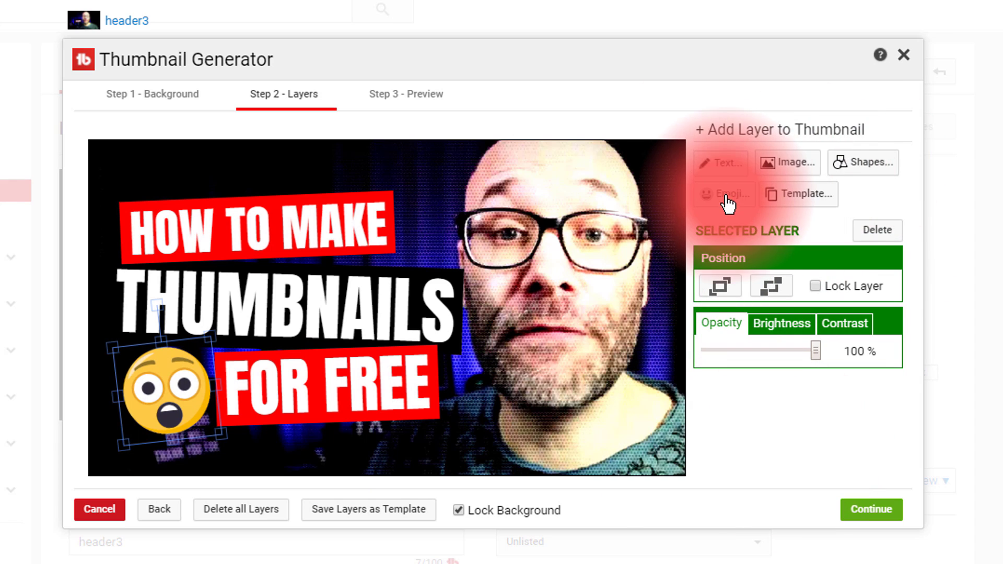
# Try to add a thumbnail template and highlight the full text of the resulting message
pyautogui.click(811, 199)
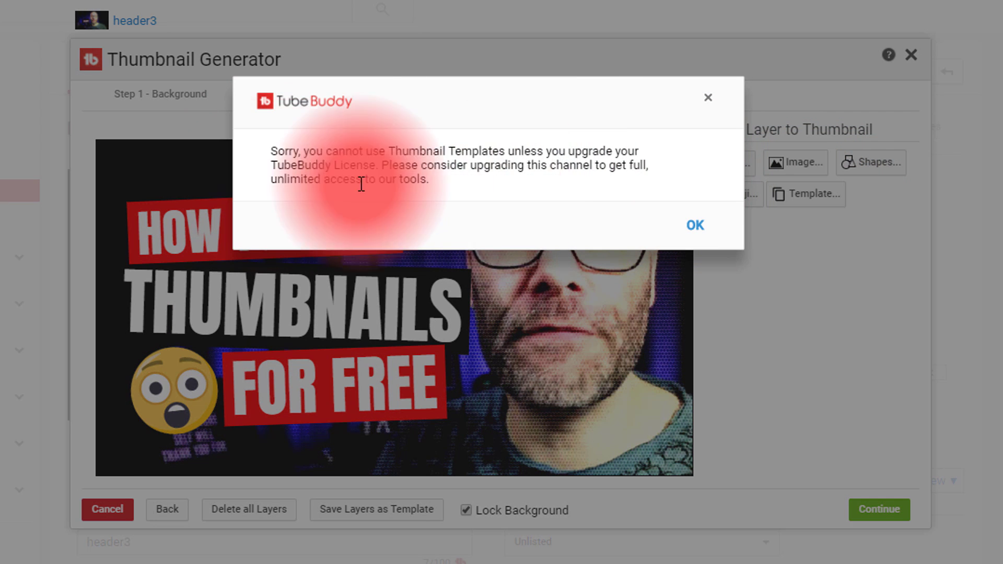
pyautogui.moveTo(377, 165); pyautogui.dragTo(255, 152)
pyautogui.moveTo(429, 180); pyautogui.dragTo(280, 157)
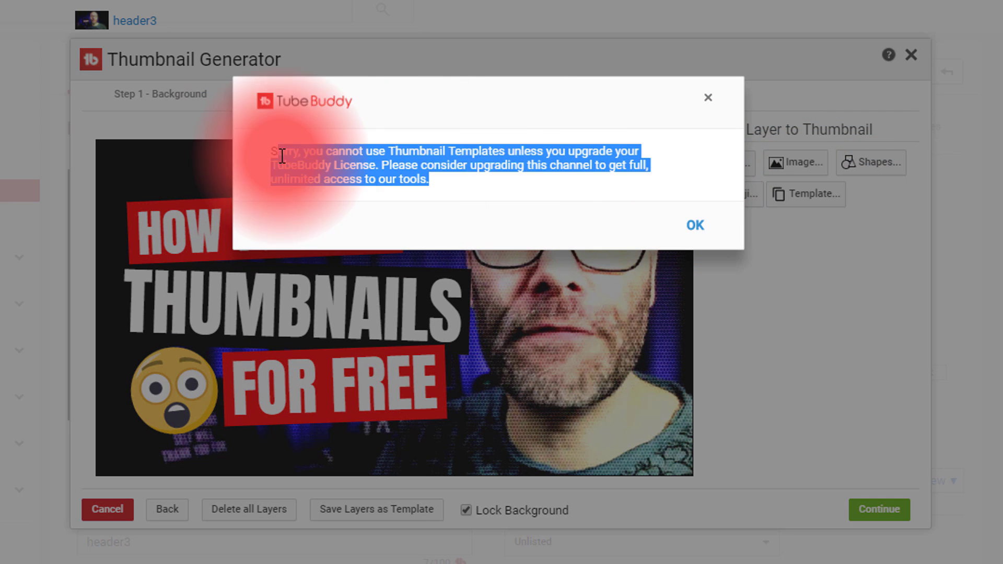